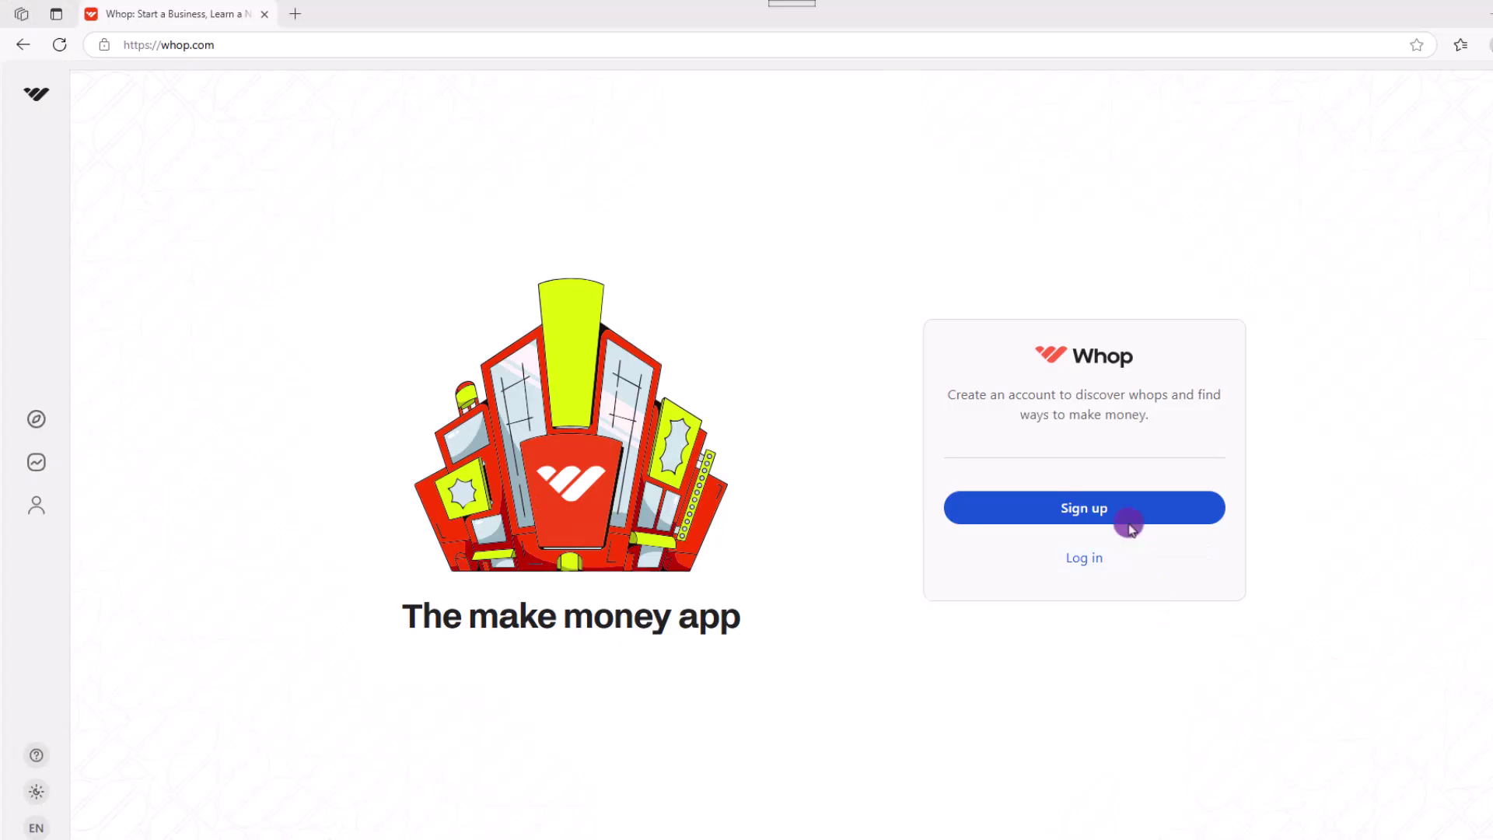
Start a new Whop account, entering a display name and replacing the suggested username with your own.
left_click(1140, 519)
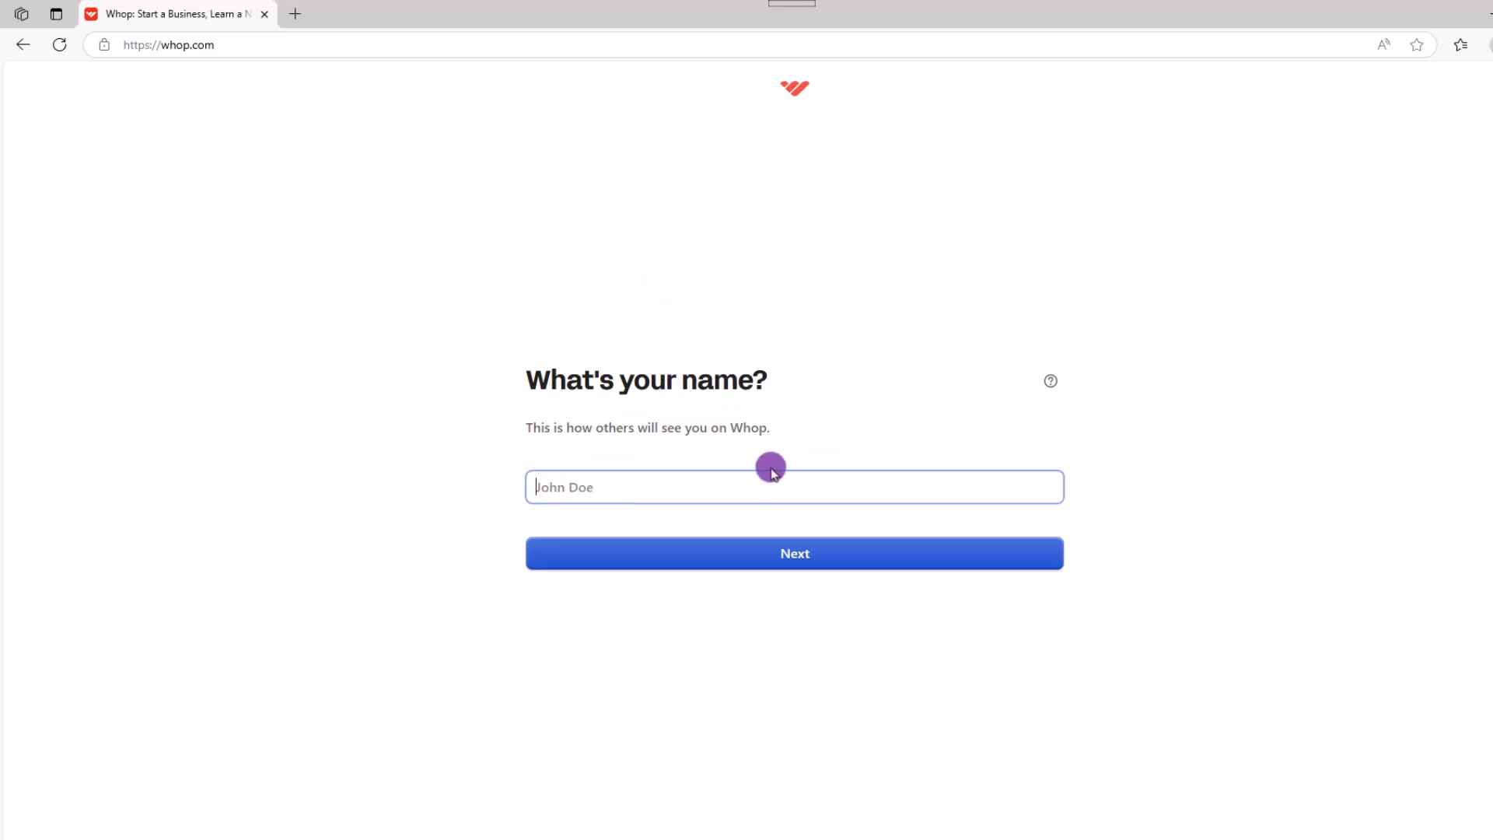
type("Prof")
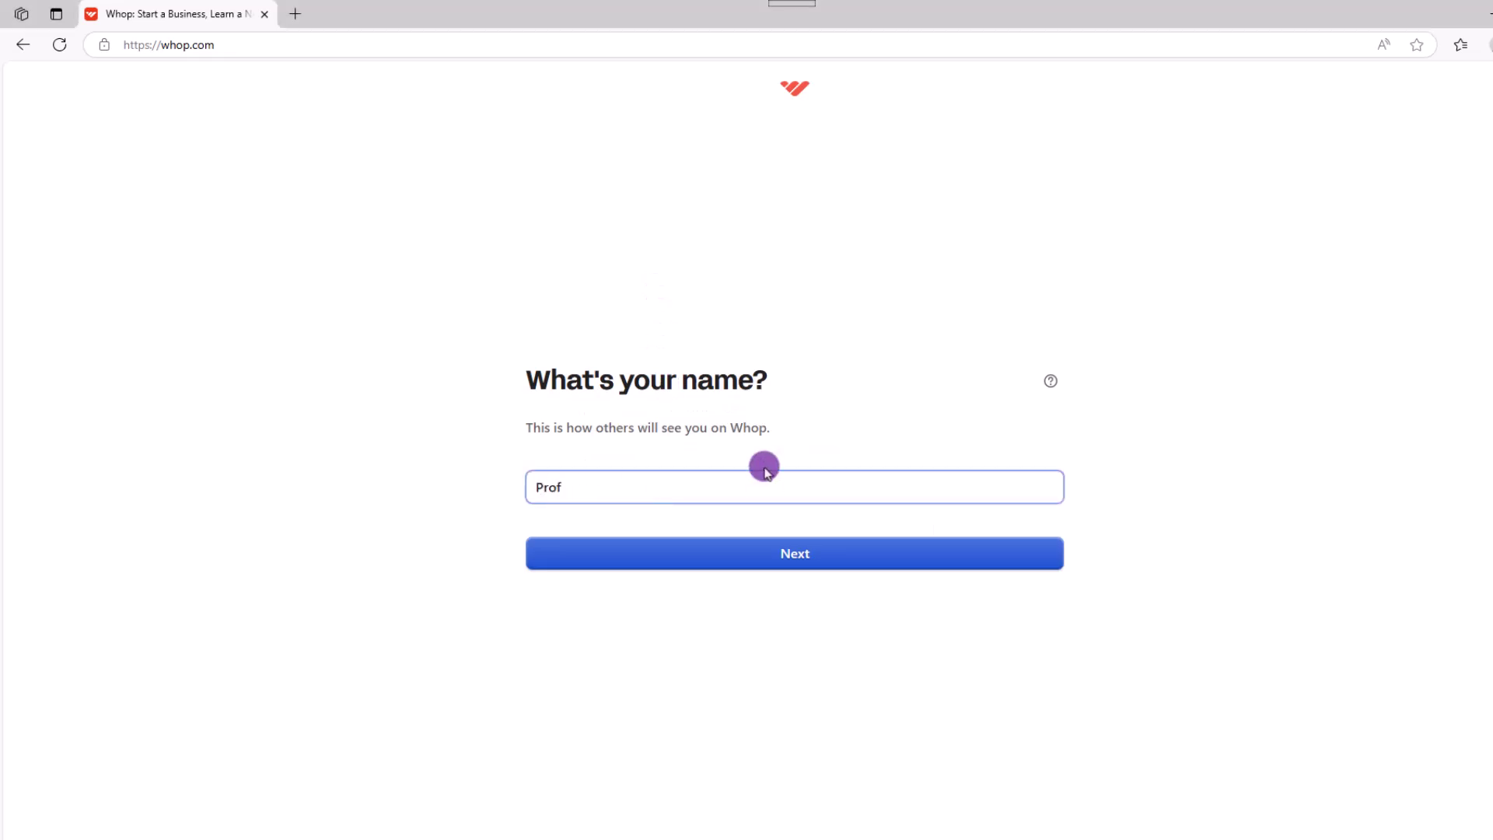
type(" Cobo Demo")
left_click(873, 560)
left_click_drag(626, 488, 654, 488)
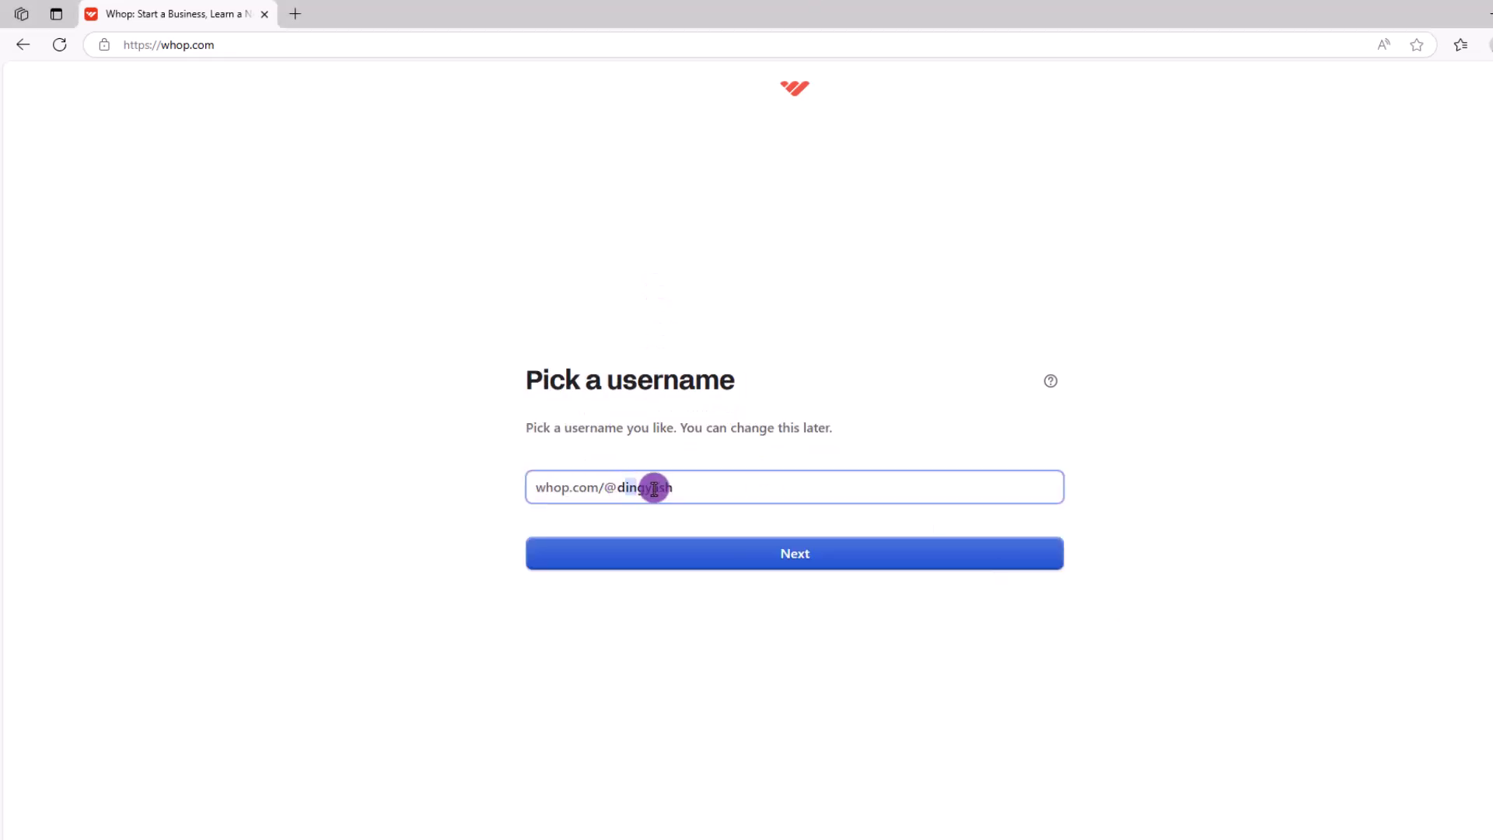
double_click(654, 488)
type("profcobosdem")
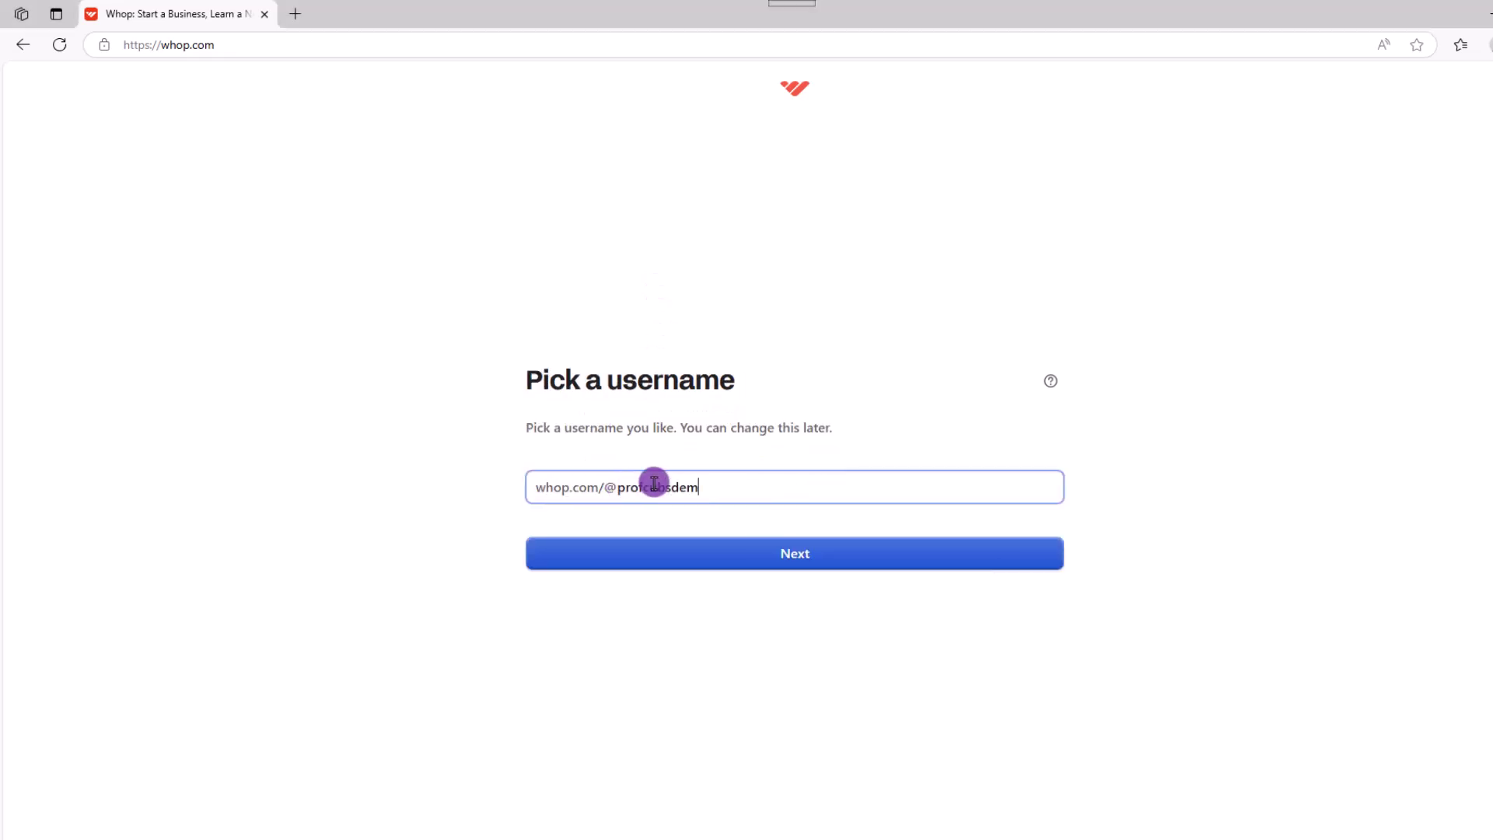
type("o")
left_click(929, 562)
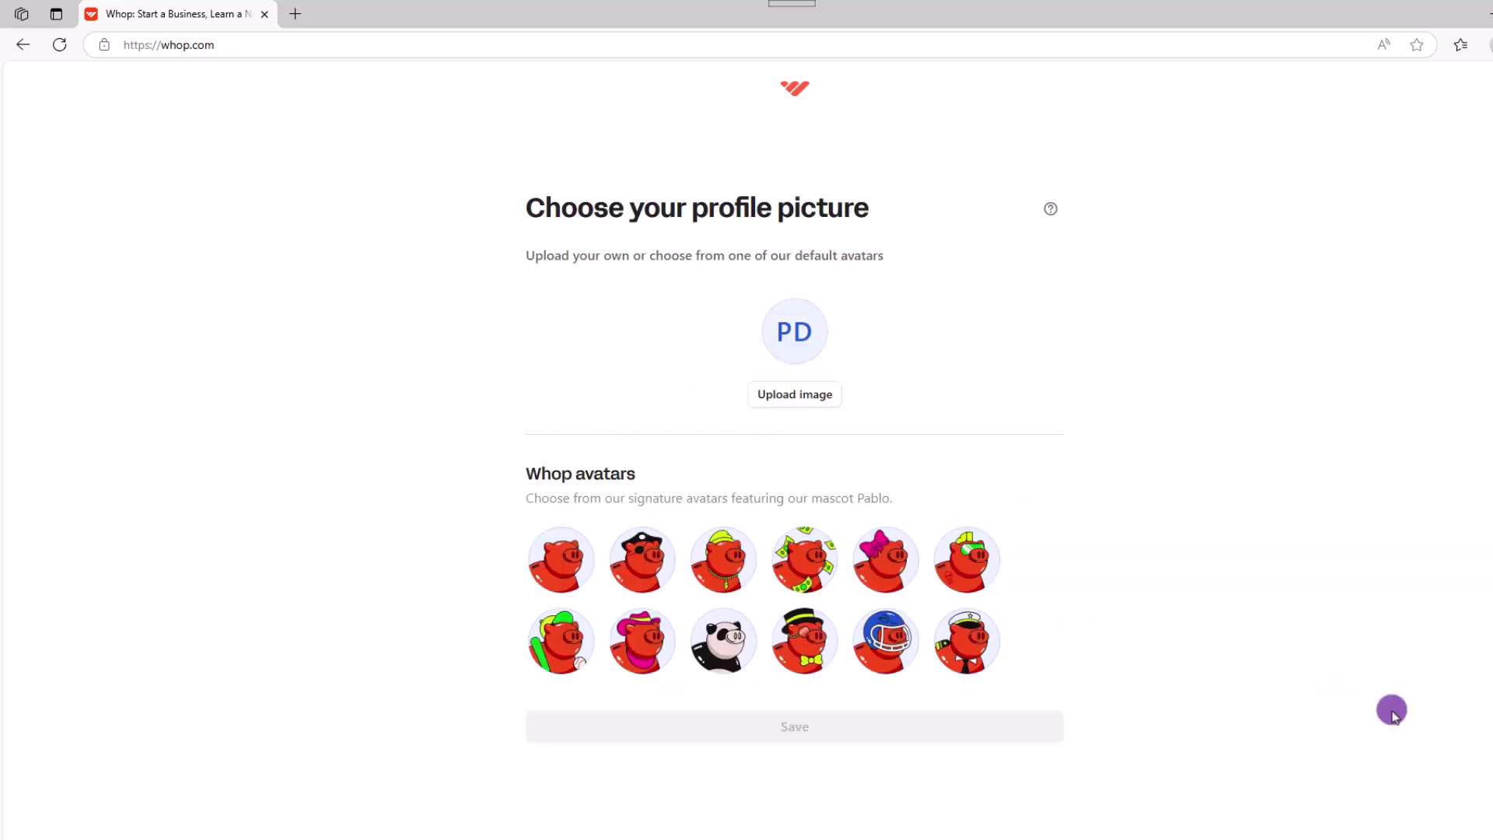
Save the first pig avatar as the profile picture, join Whop Clips, and finish onboarding.
left_click(564, 559)
left_click(846, 735)
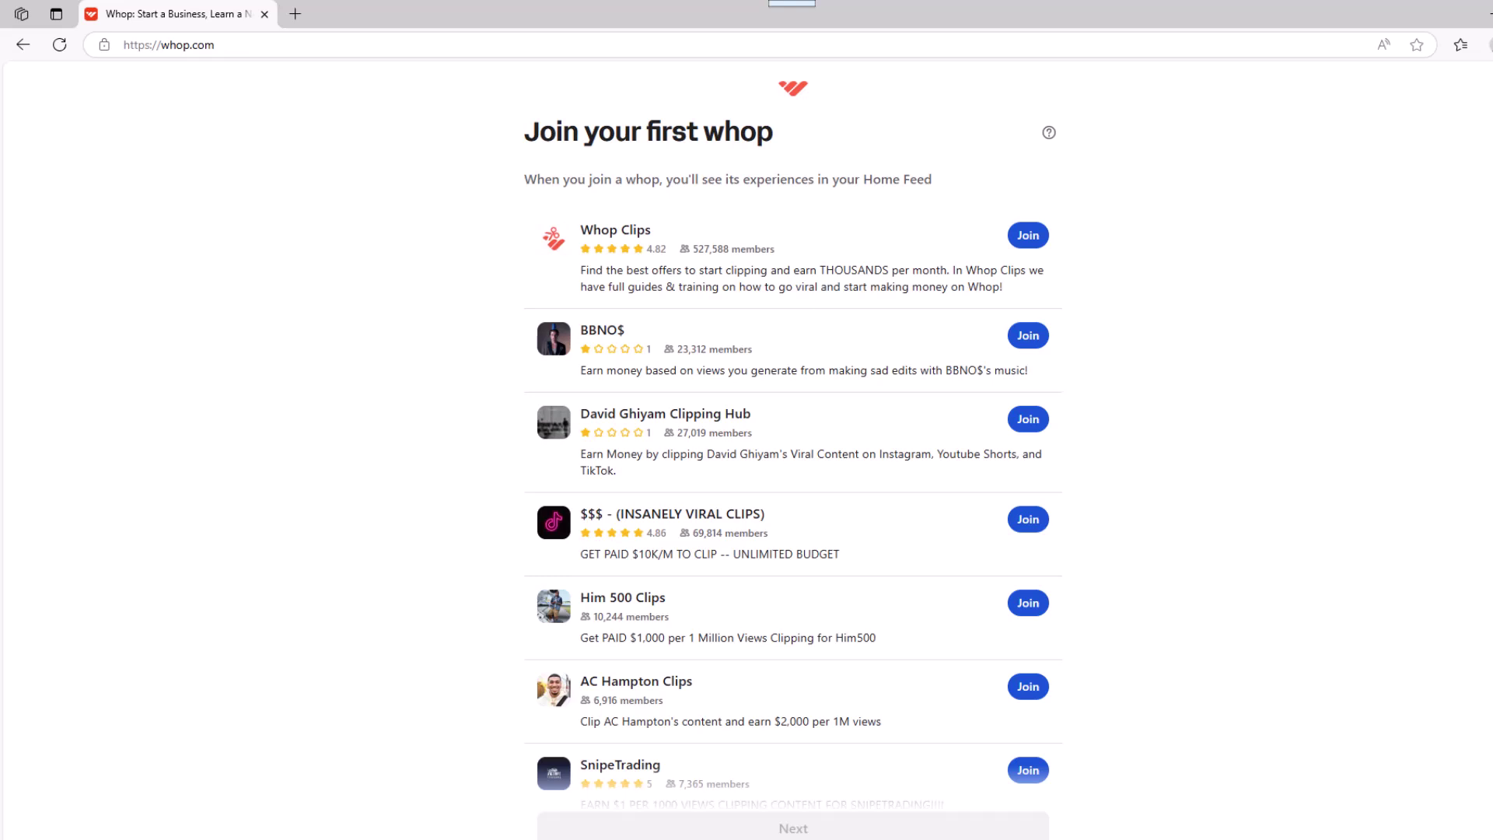
left_click(1028, 234)
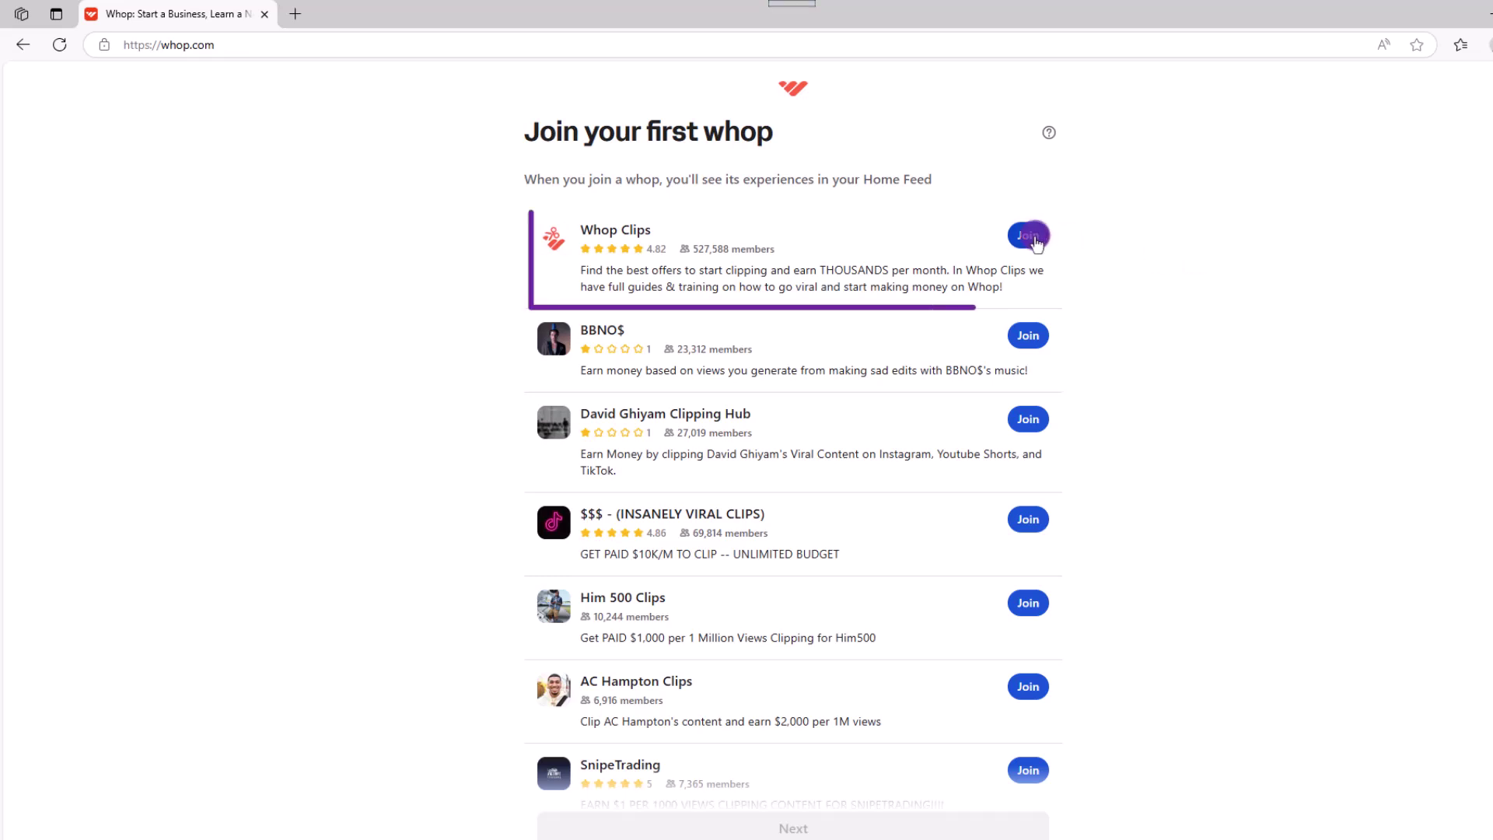
left_click(793, 826)
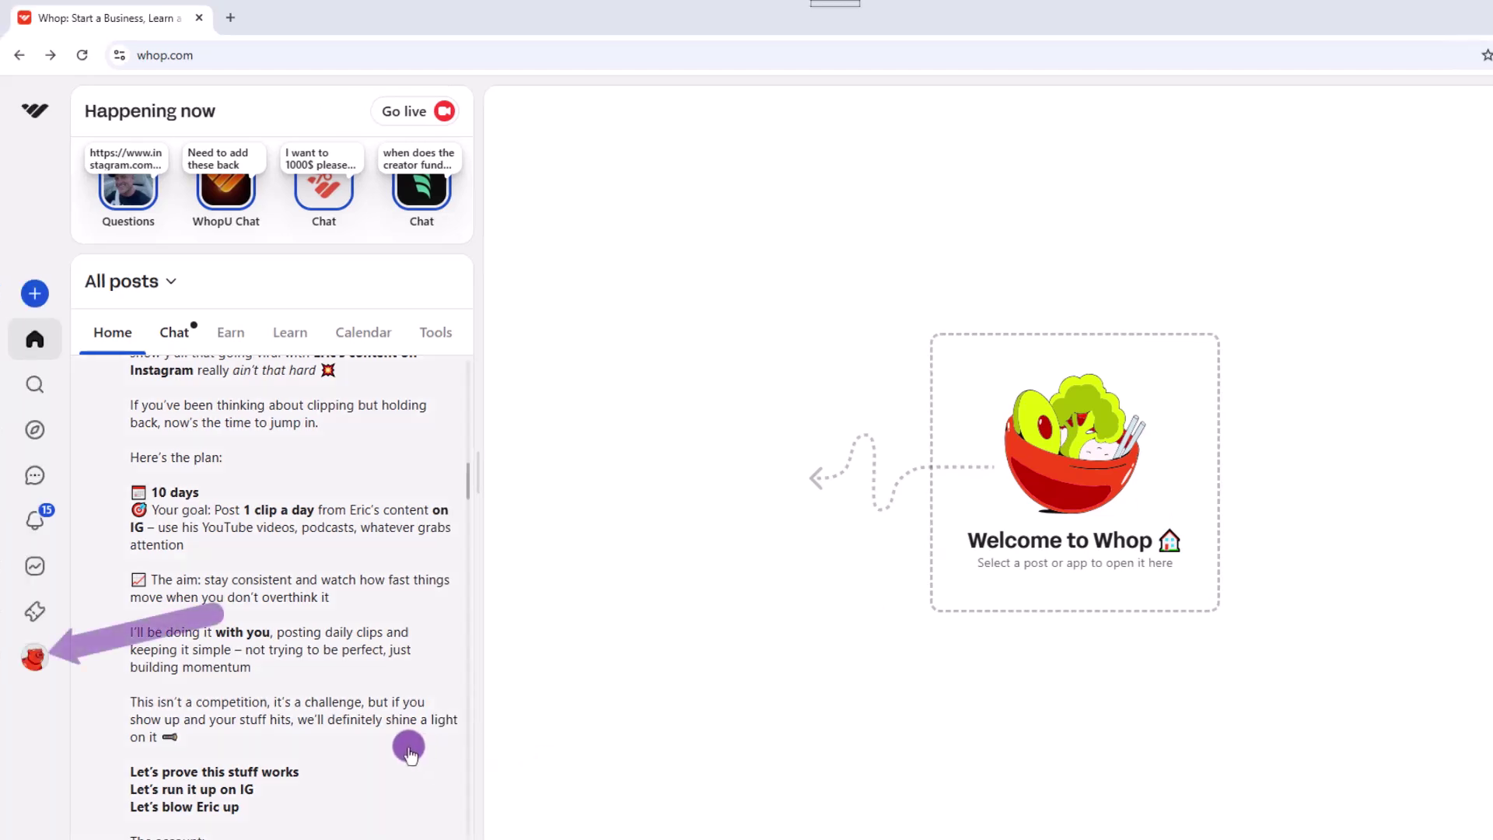
left_click(31, 663)
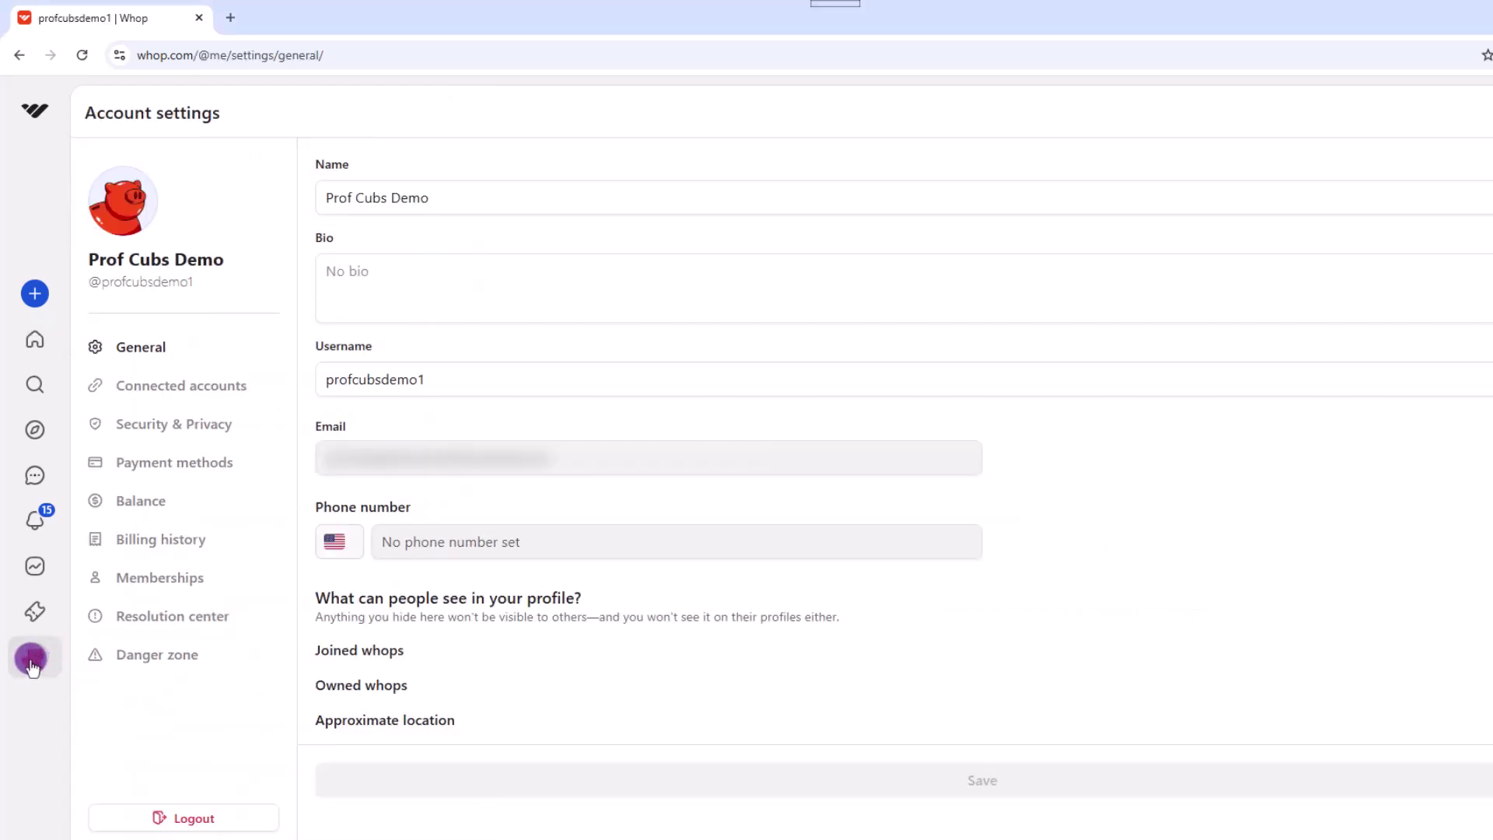
left_click(190, 392)
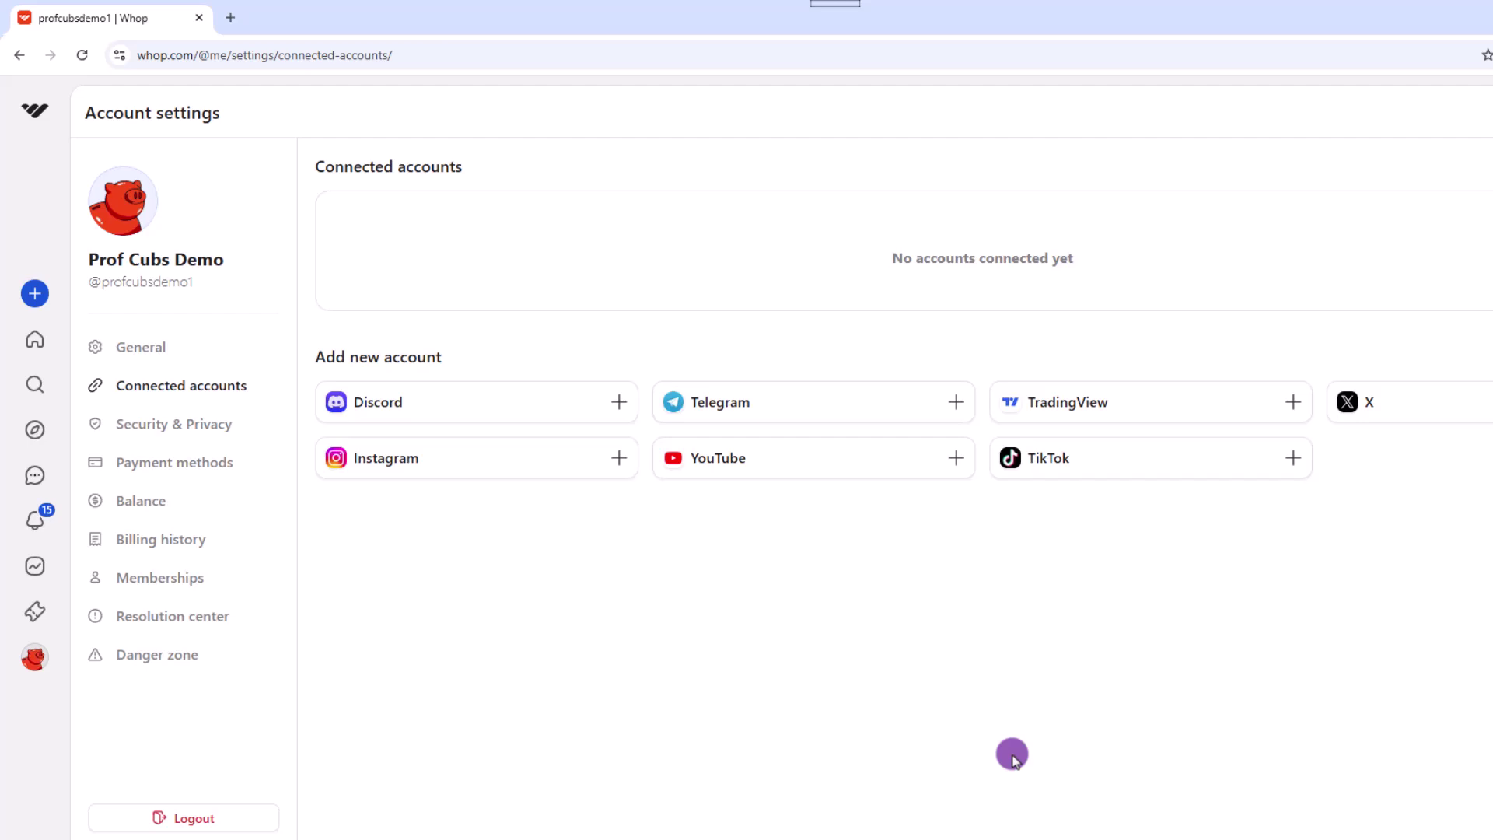
left_click(526, 460)
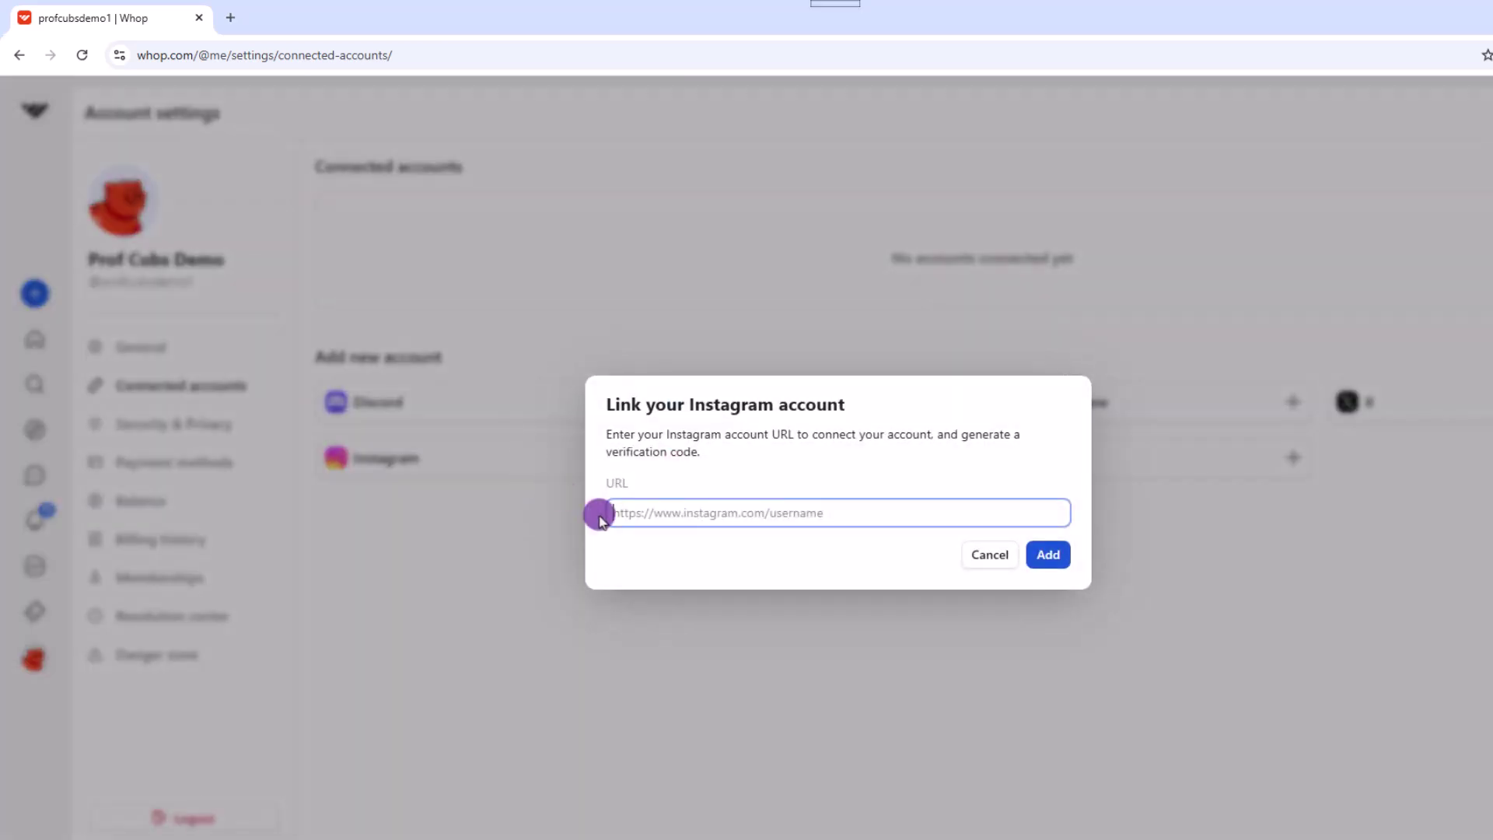
type("https://www.instagram.com/")
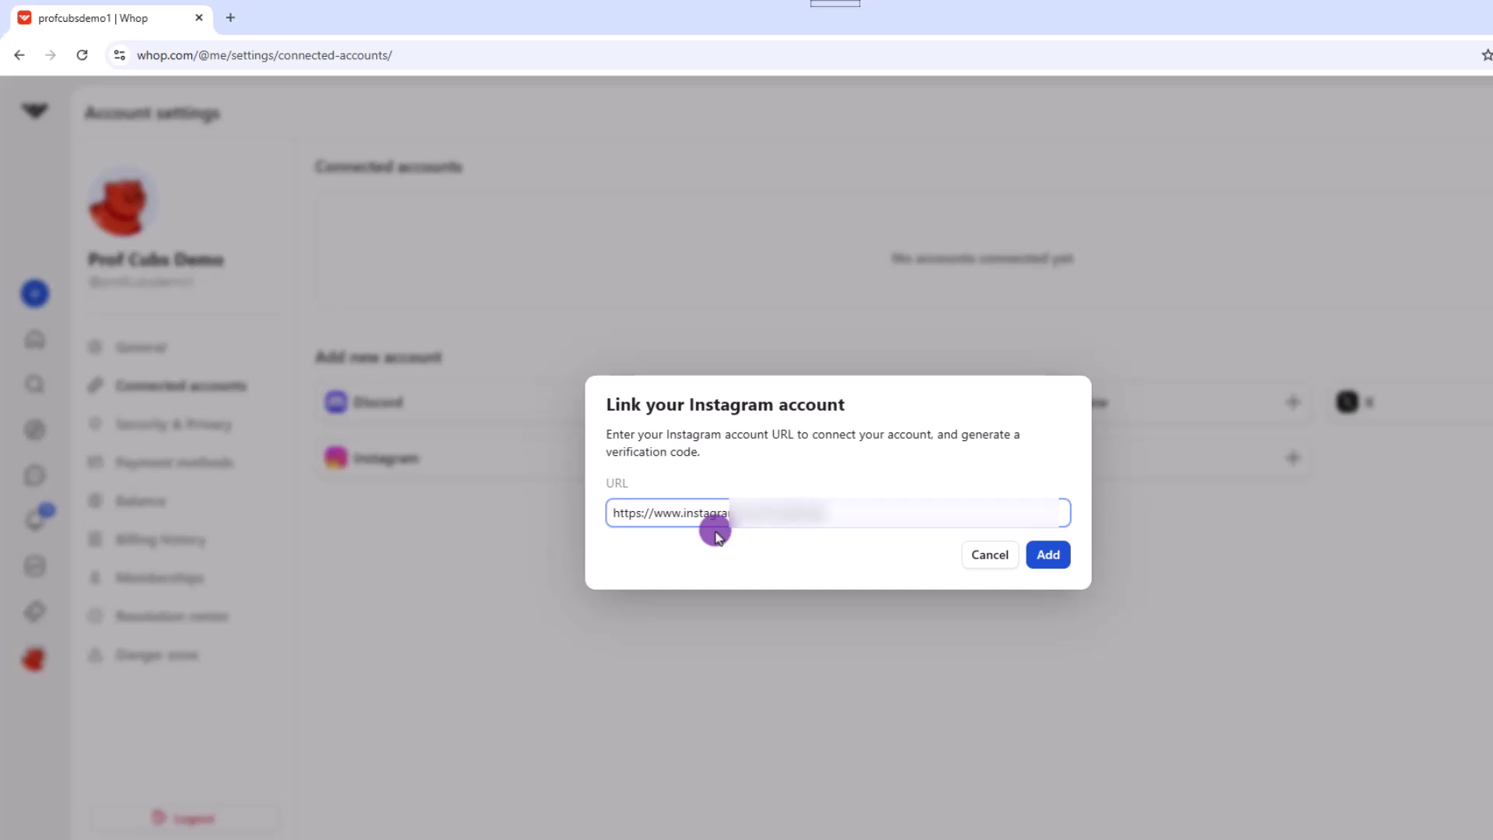
left_click(1051, 557)
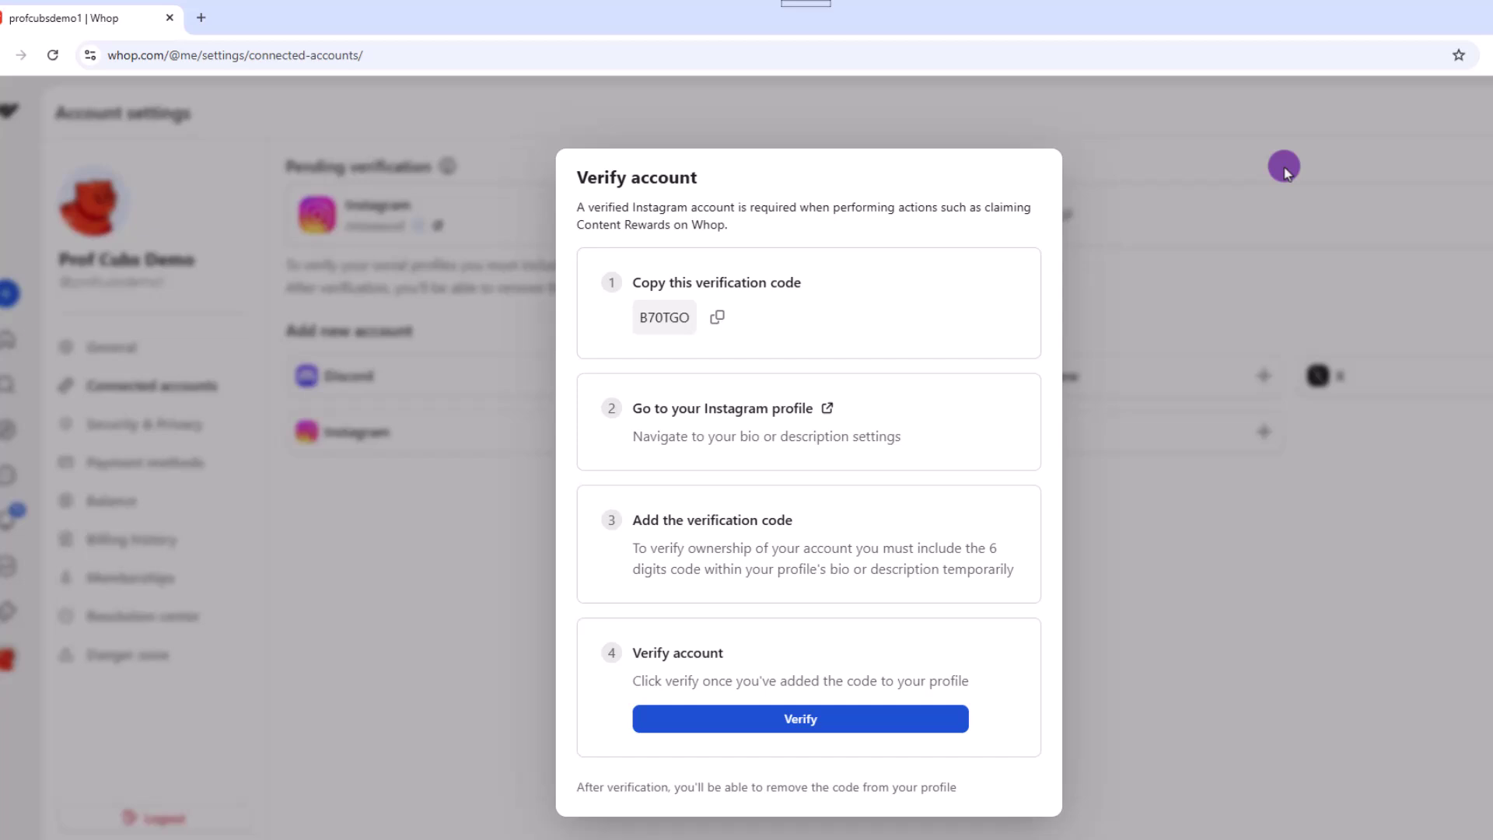
key("Escape")
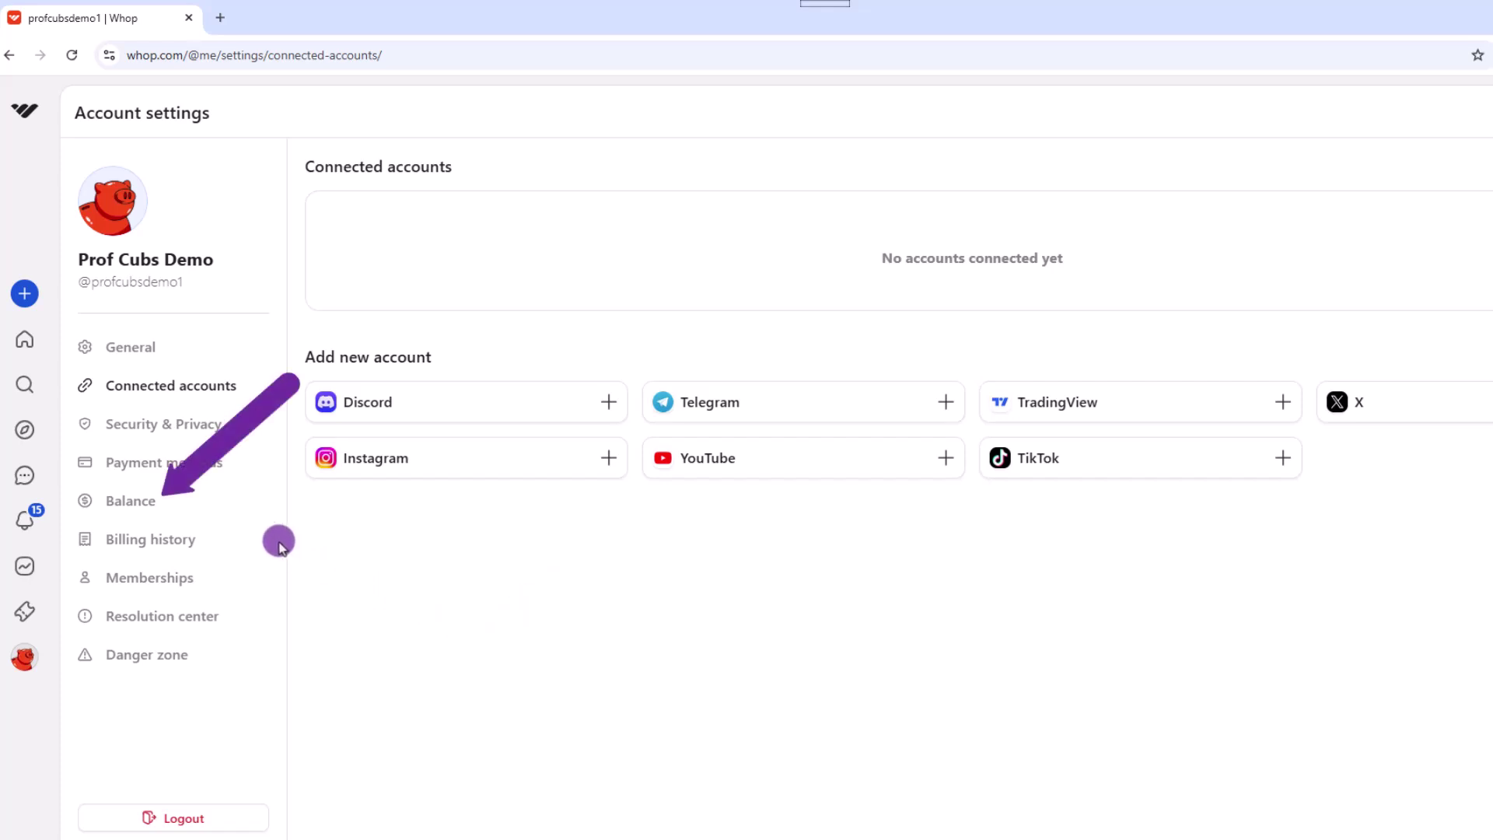
View the $0.00 account balance, then go to the Explore discovery page.
left_click(124, 501)
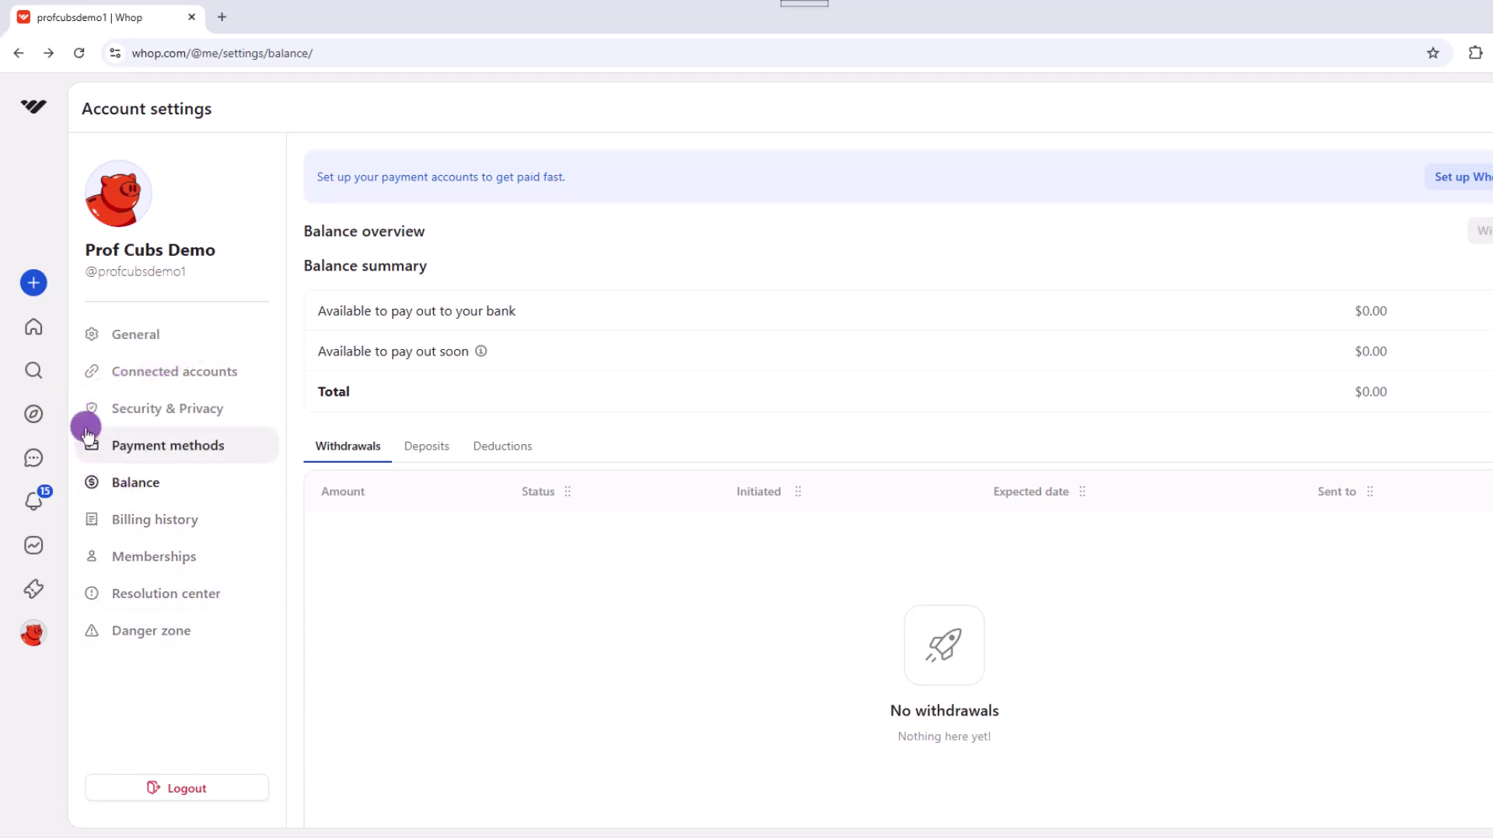
left_click(34, 414)
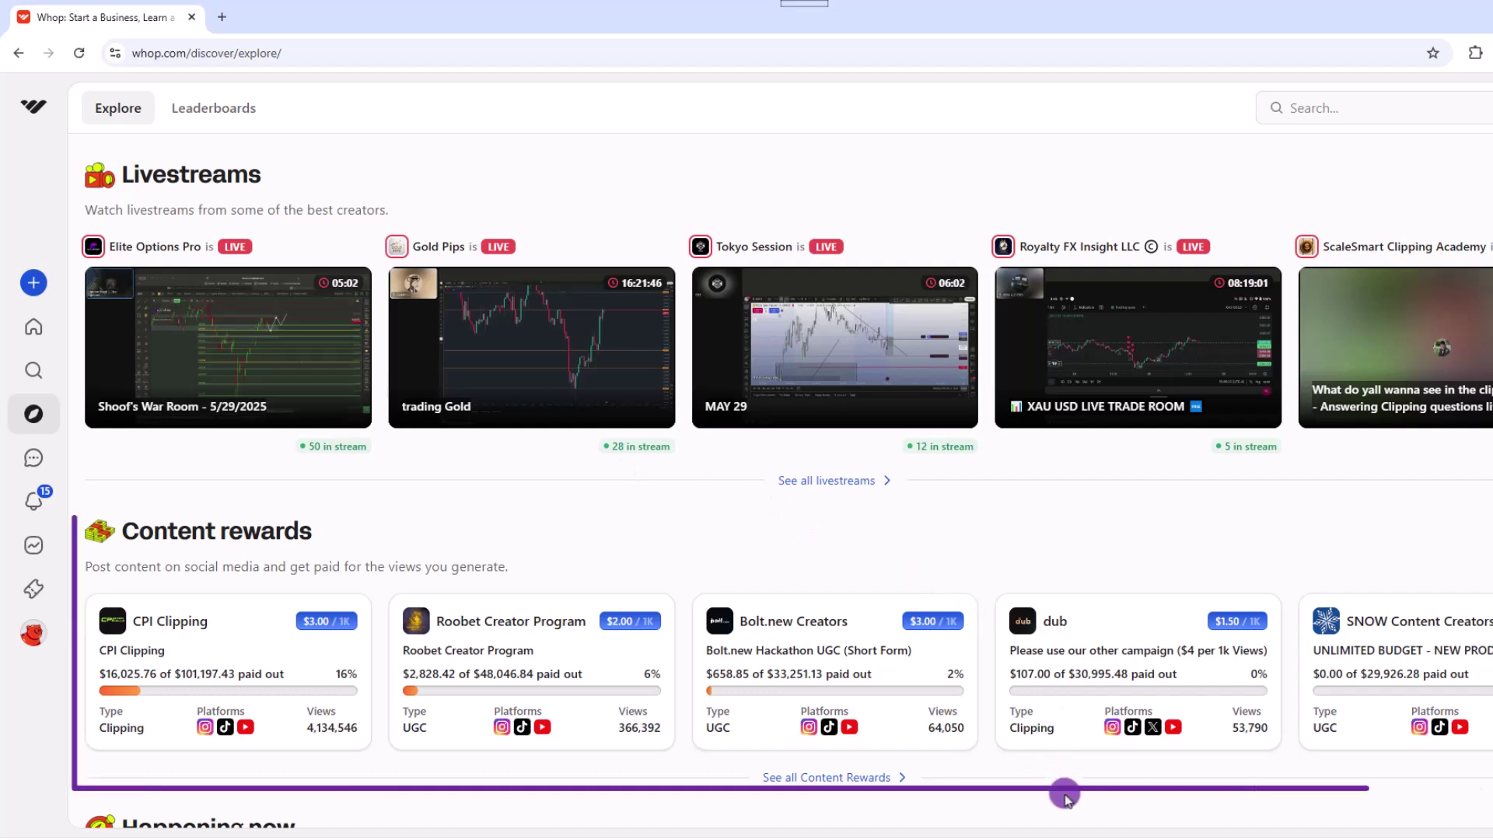
Open See all Content Rewards and scroll through the grid of 486 live campaigns.
scroll(1064, 793, "down", 1)
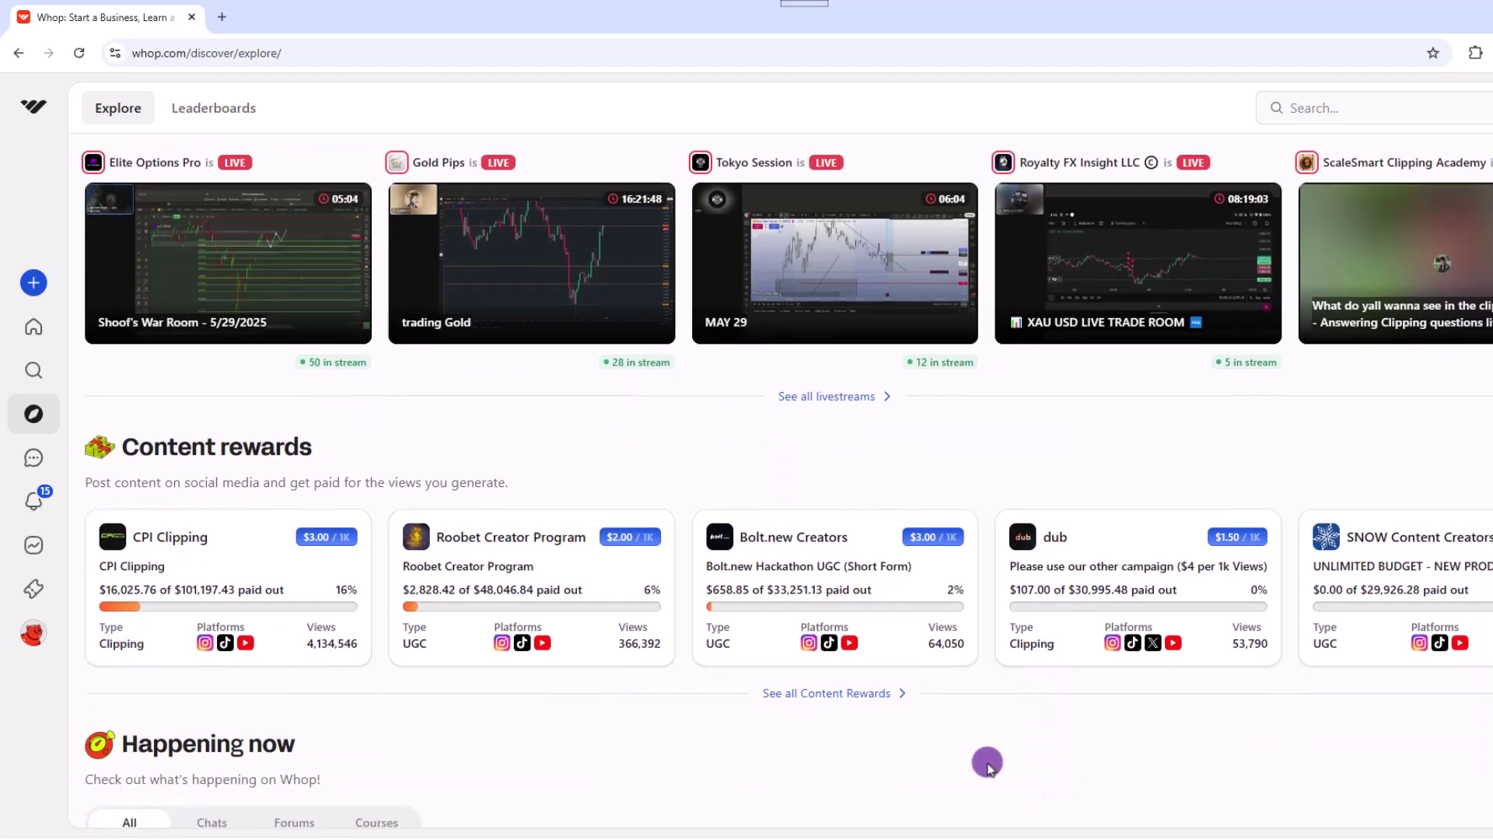
left_click(867, 698)
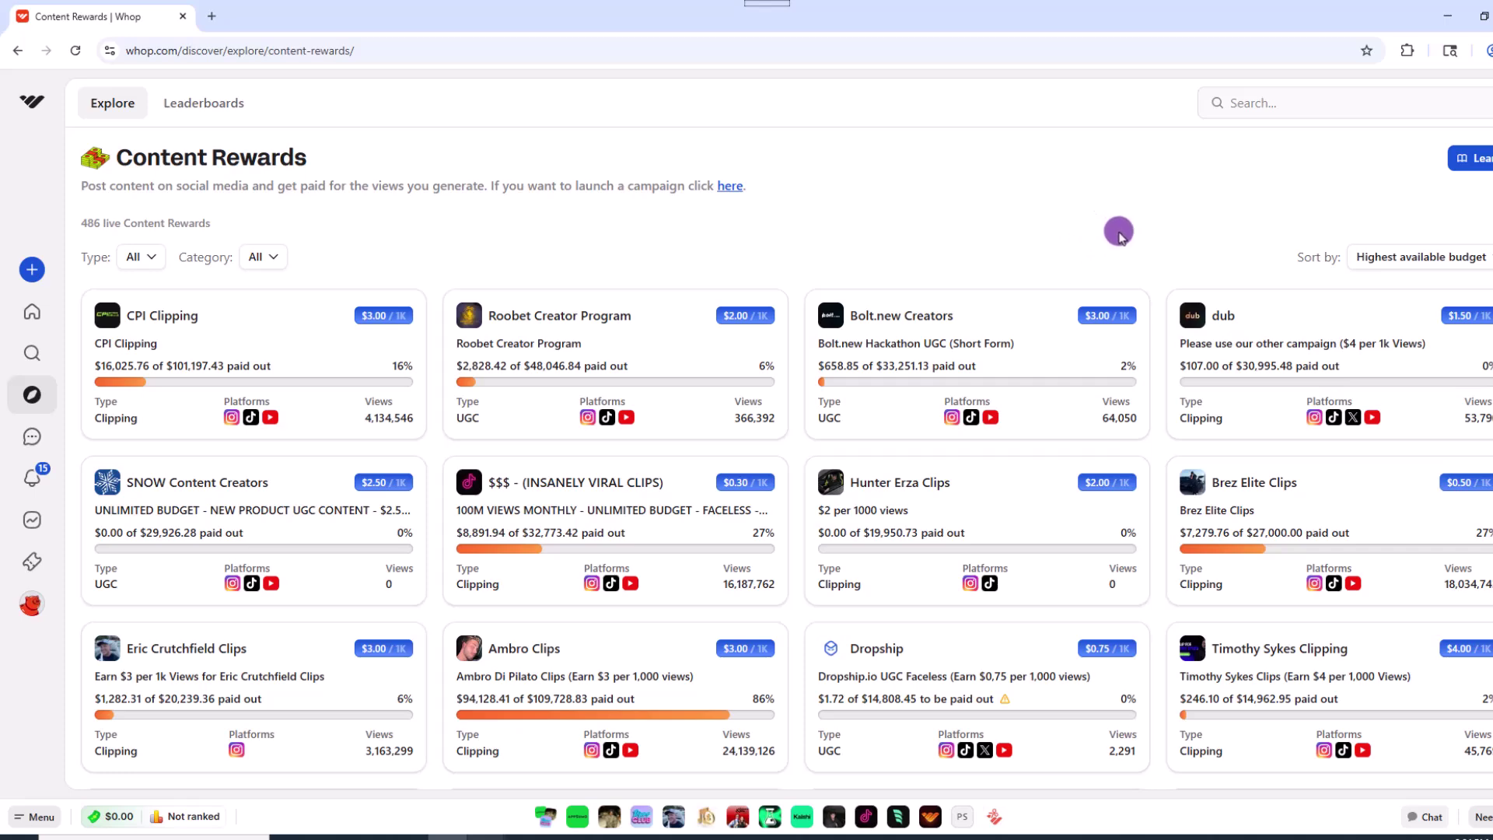
scroll(1119, 235, "down", 3)
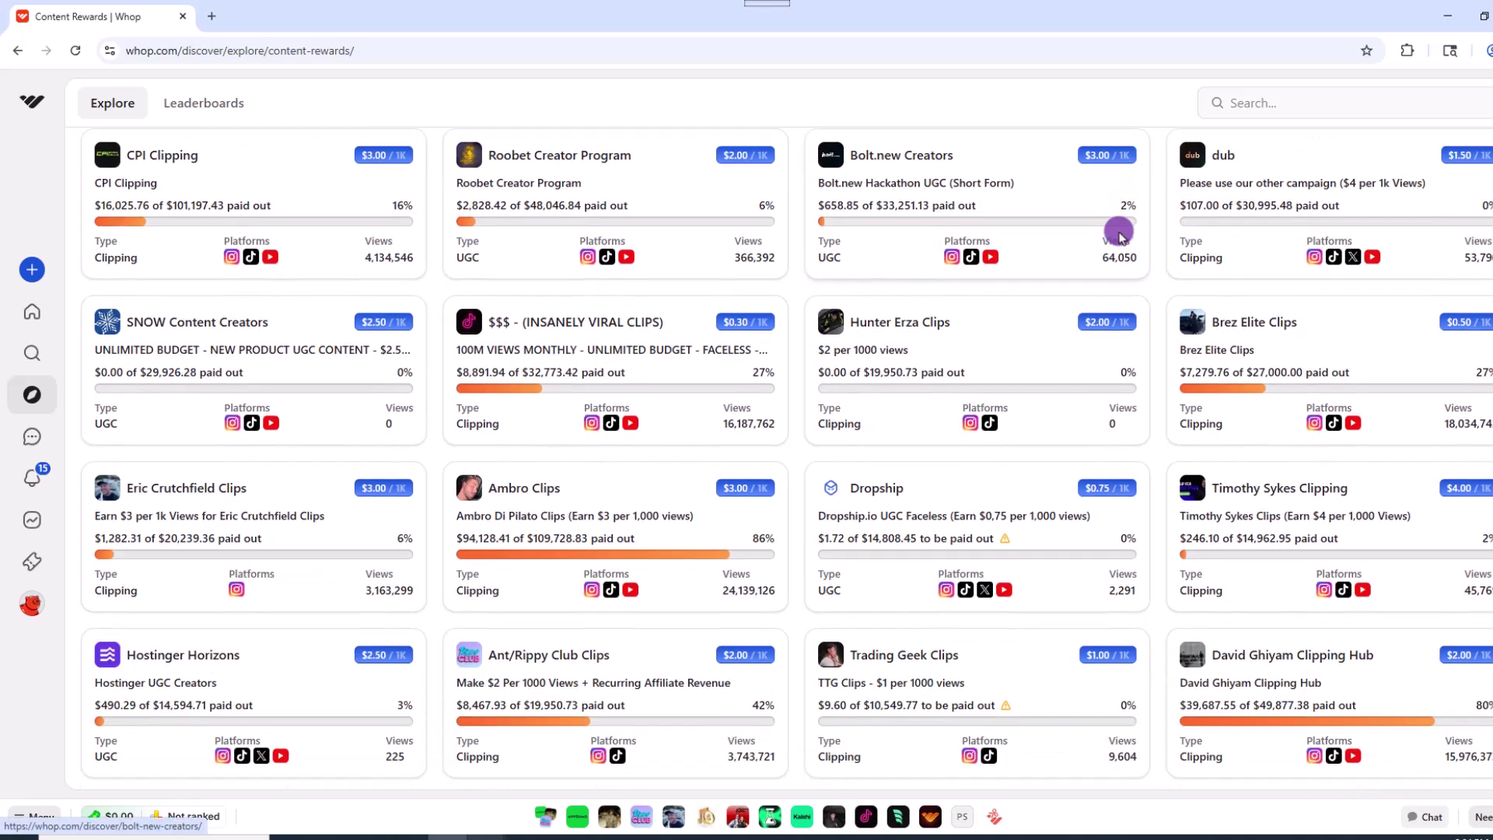
scroll(1119, 293, "down", 3)
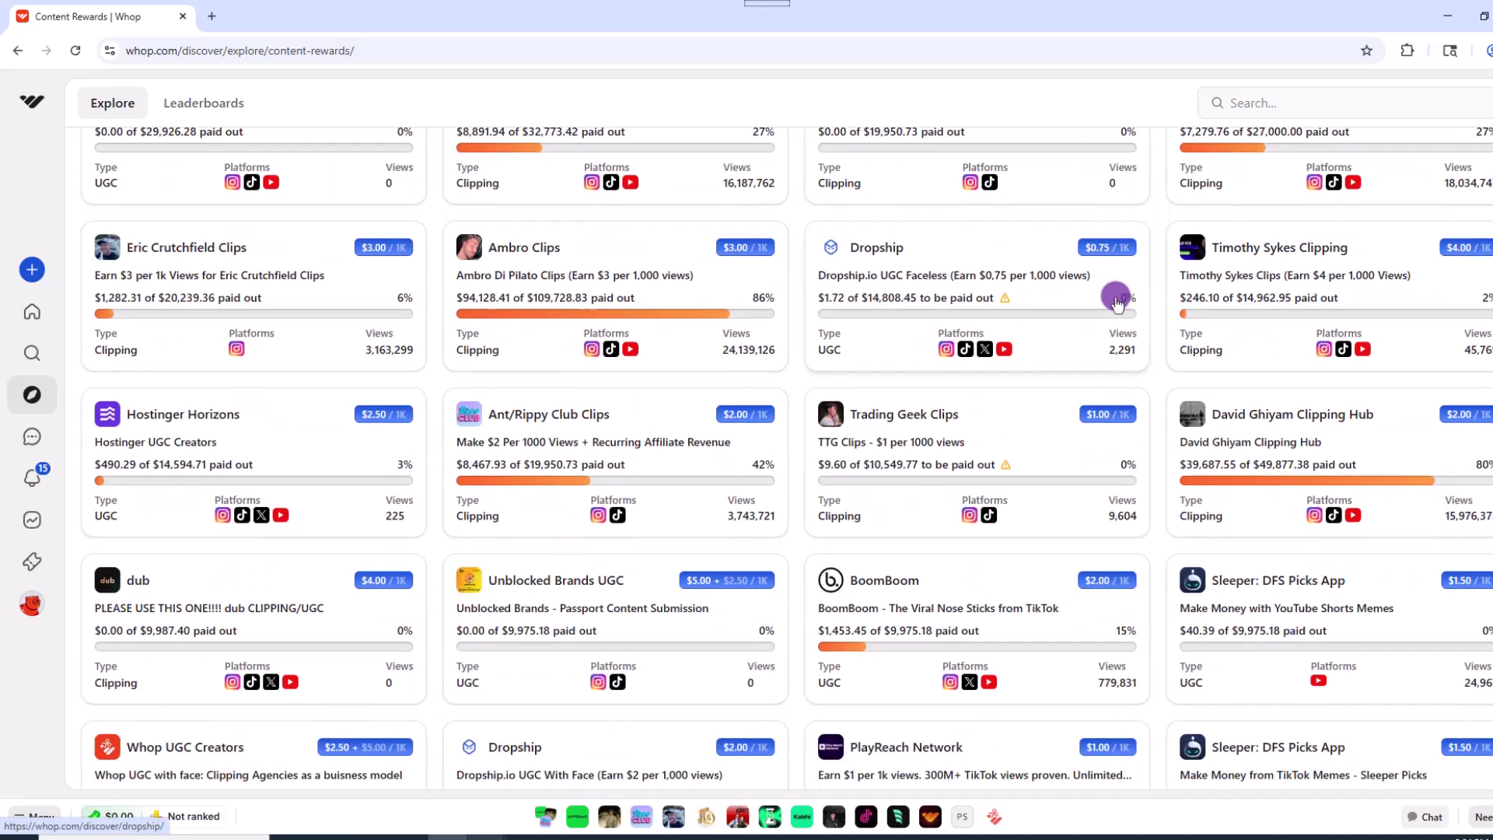
scroll(1116, 296, "down", 1)
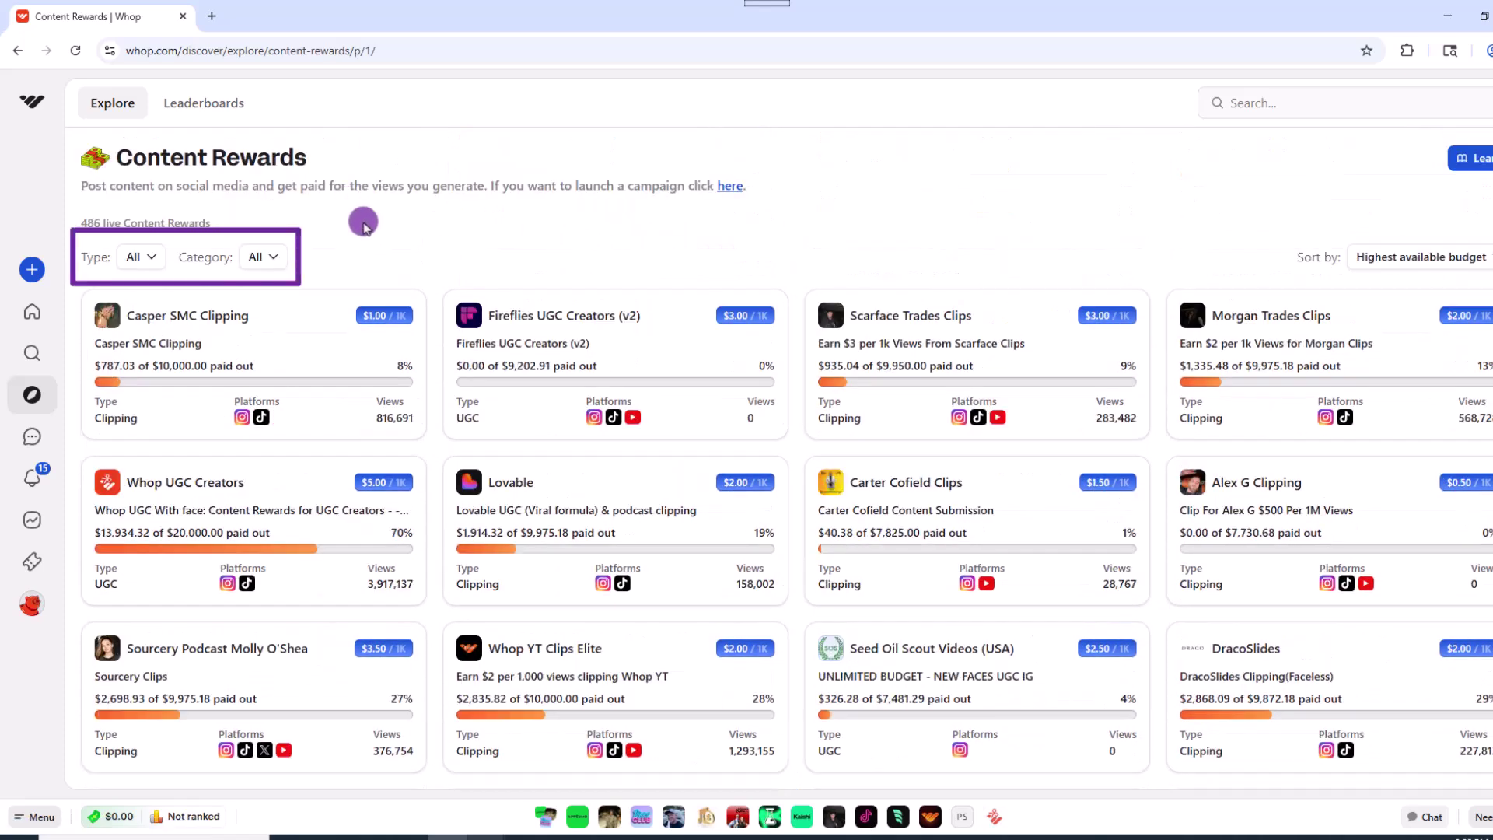
left_click(153, 258)
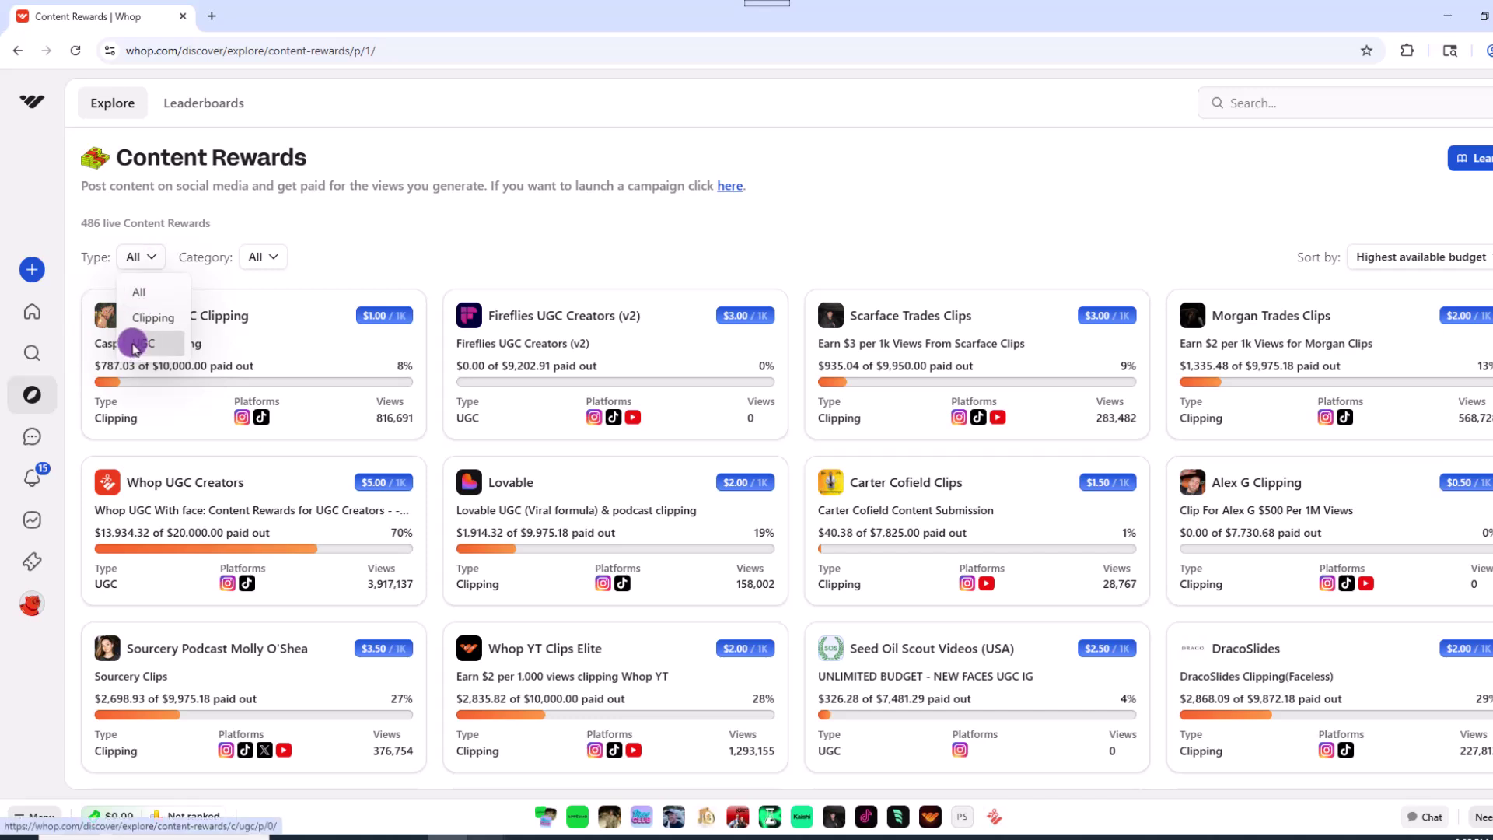
left_click(149, 322)
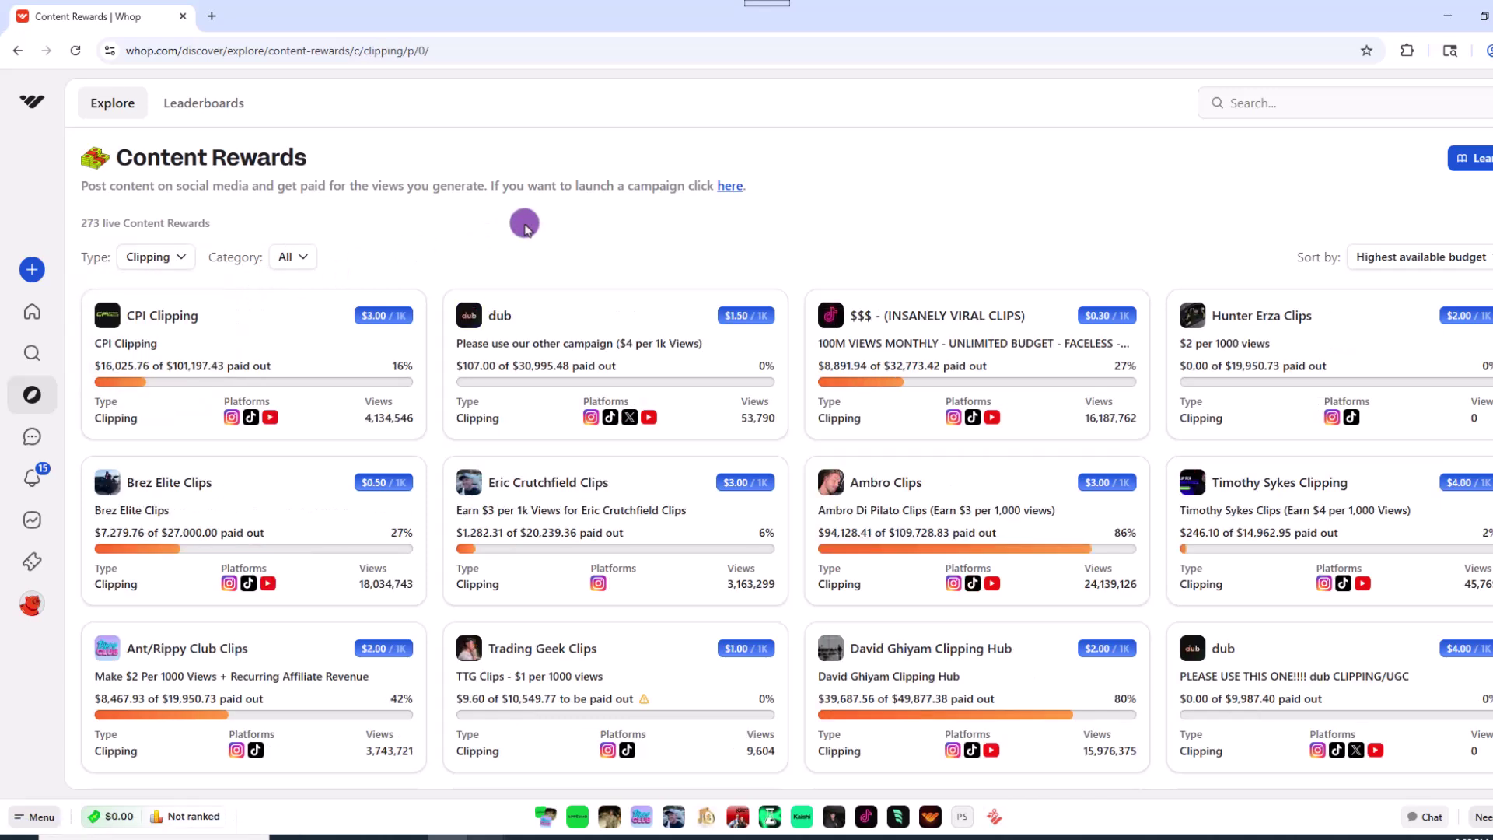
left_click(309, 256)
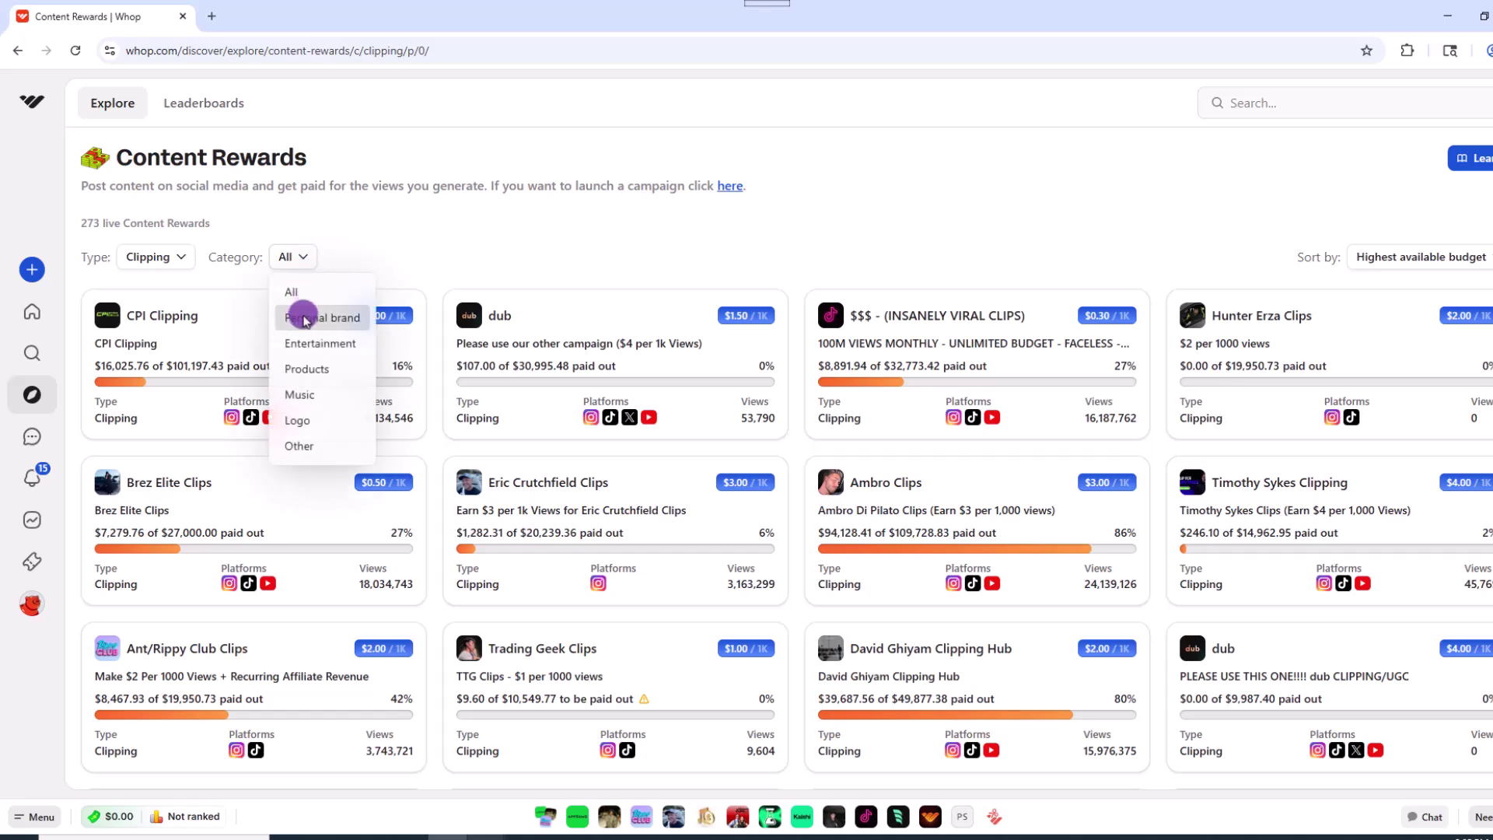
left_click(405, 242)
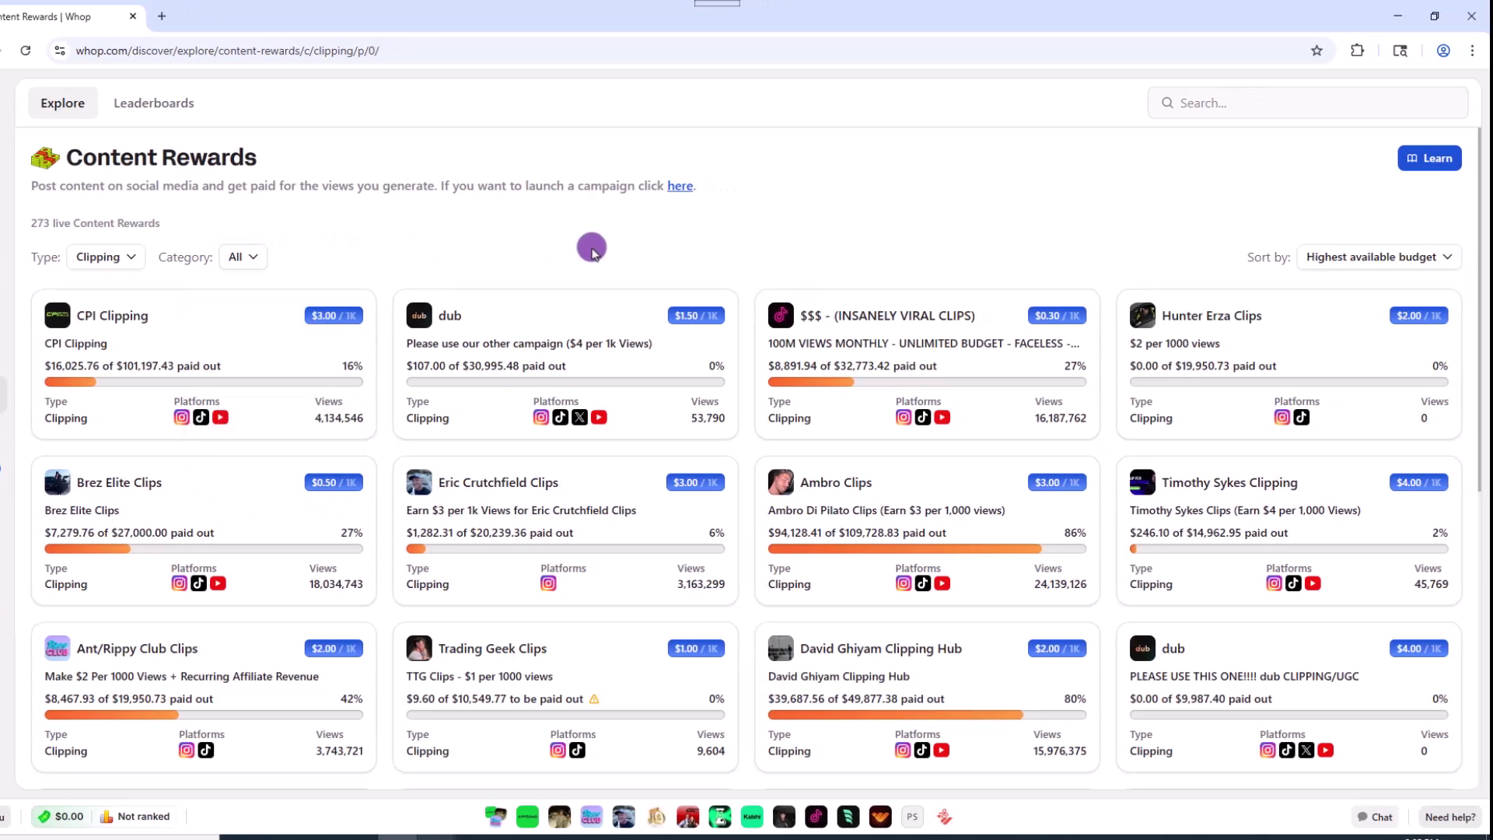
left_click(1457, 261)
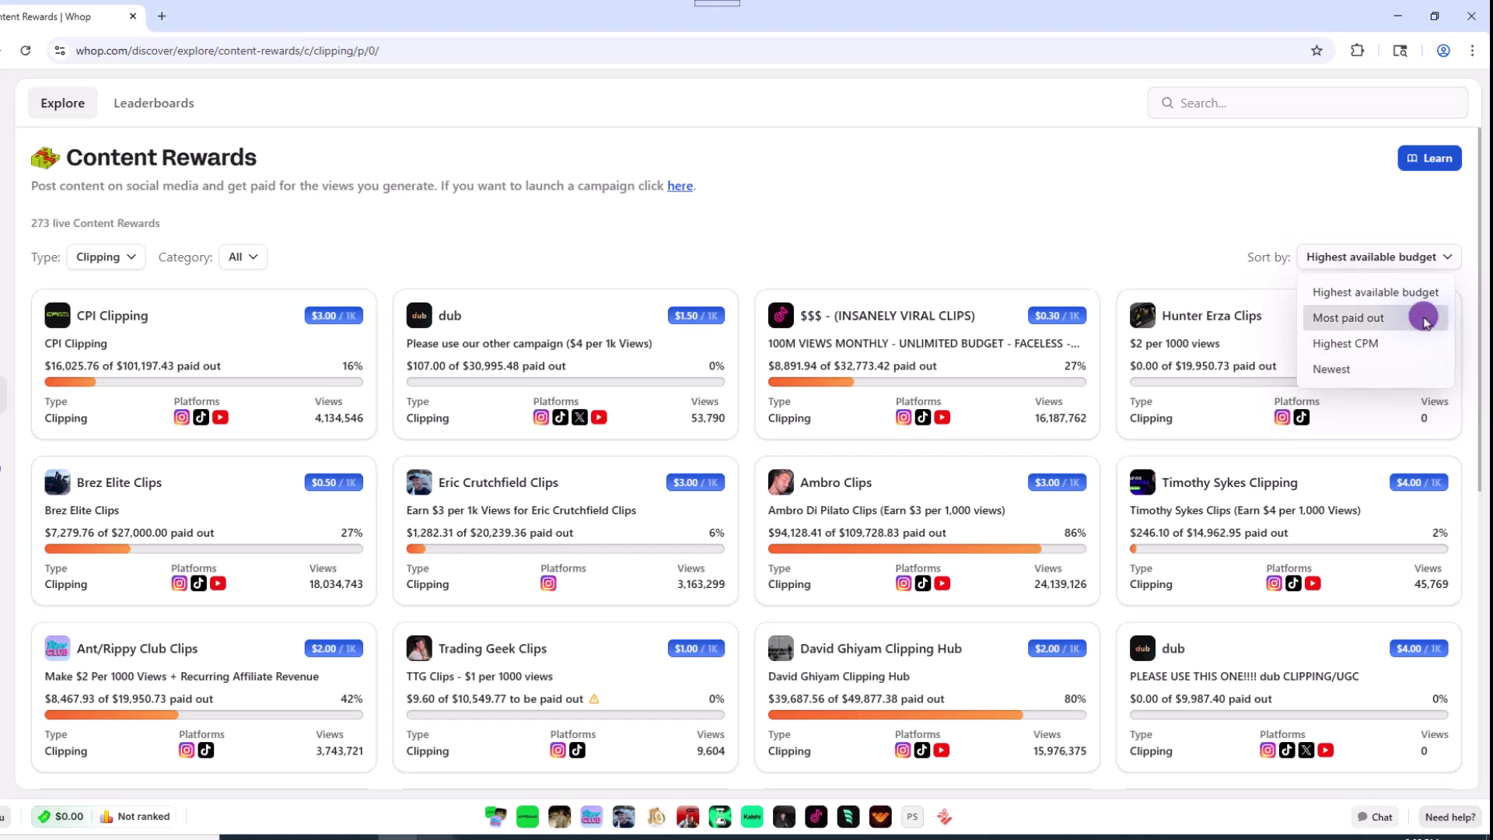
left_click(1108, 207)
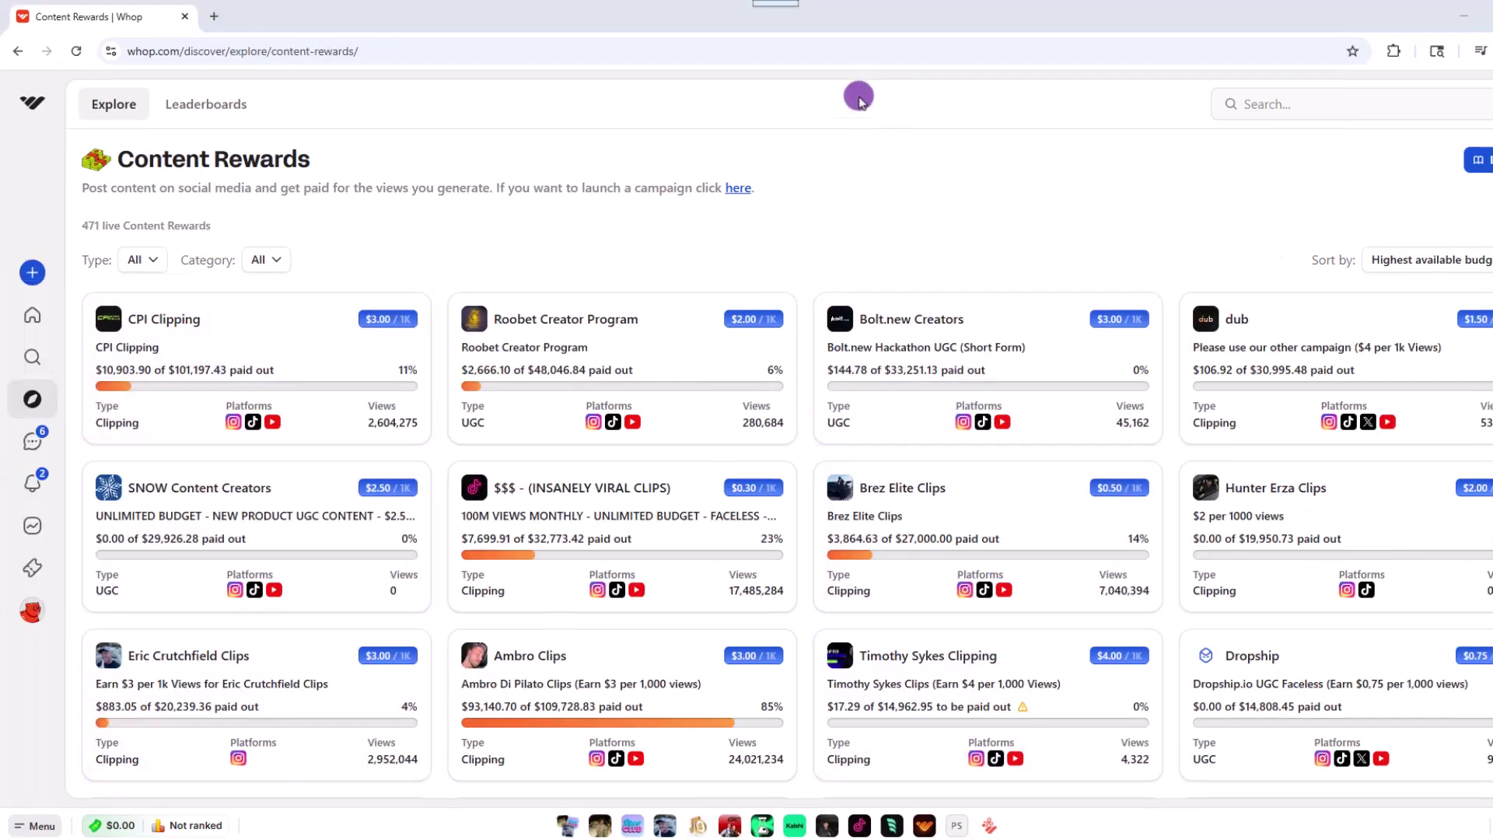
Filter the content rewards to Type Clipping and Category Products.
left_click(142, 260)
left_click(159, 325)
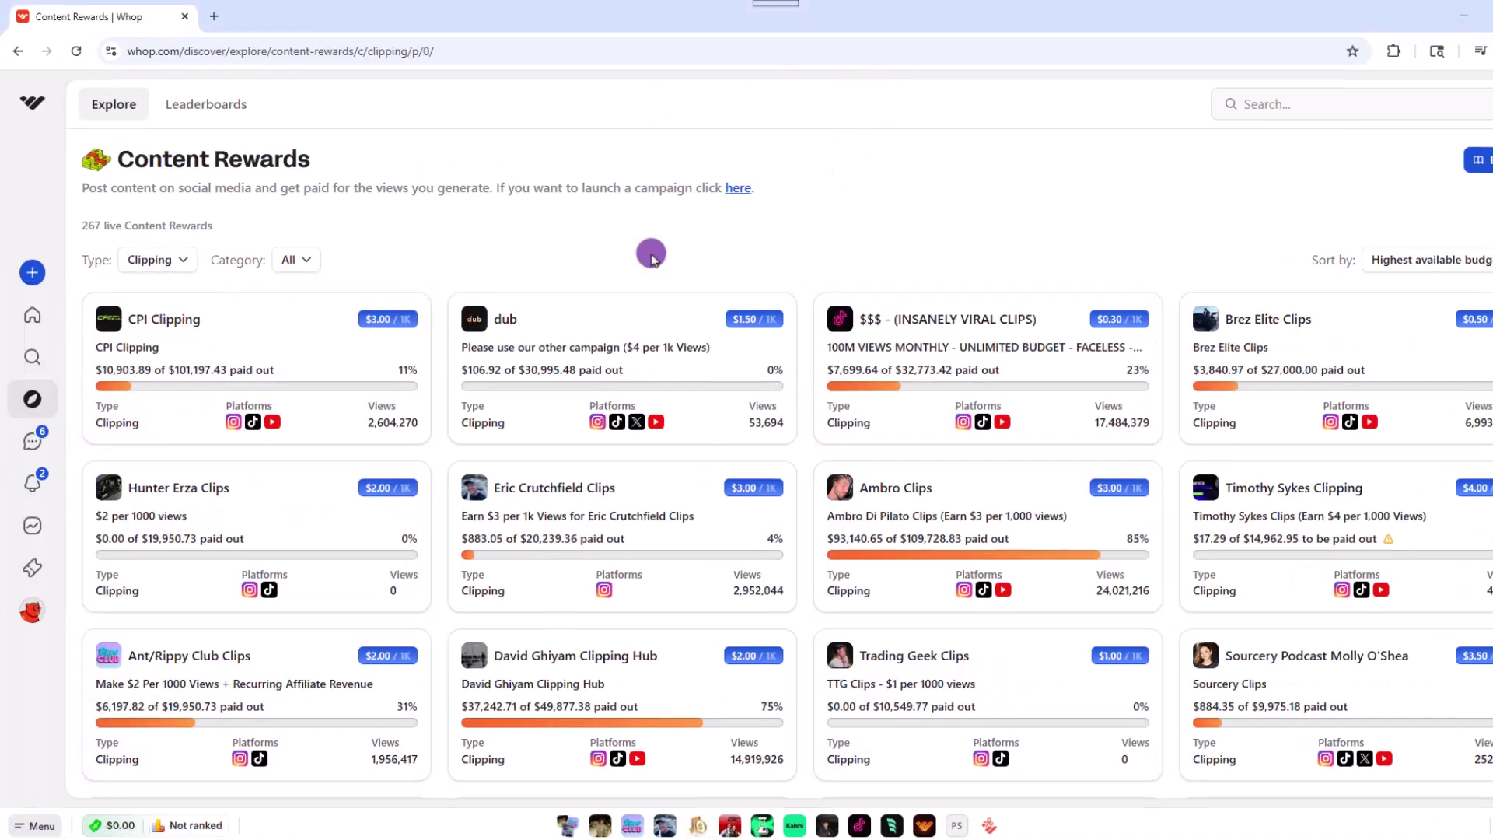
left_click(297, 260)
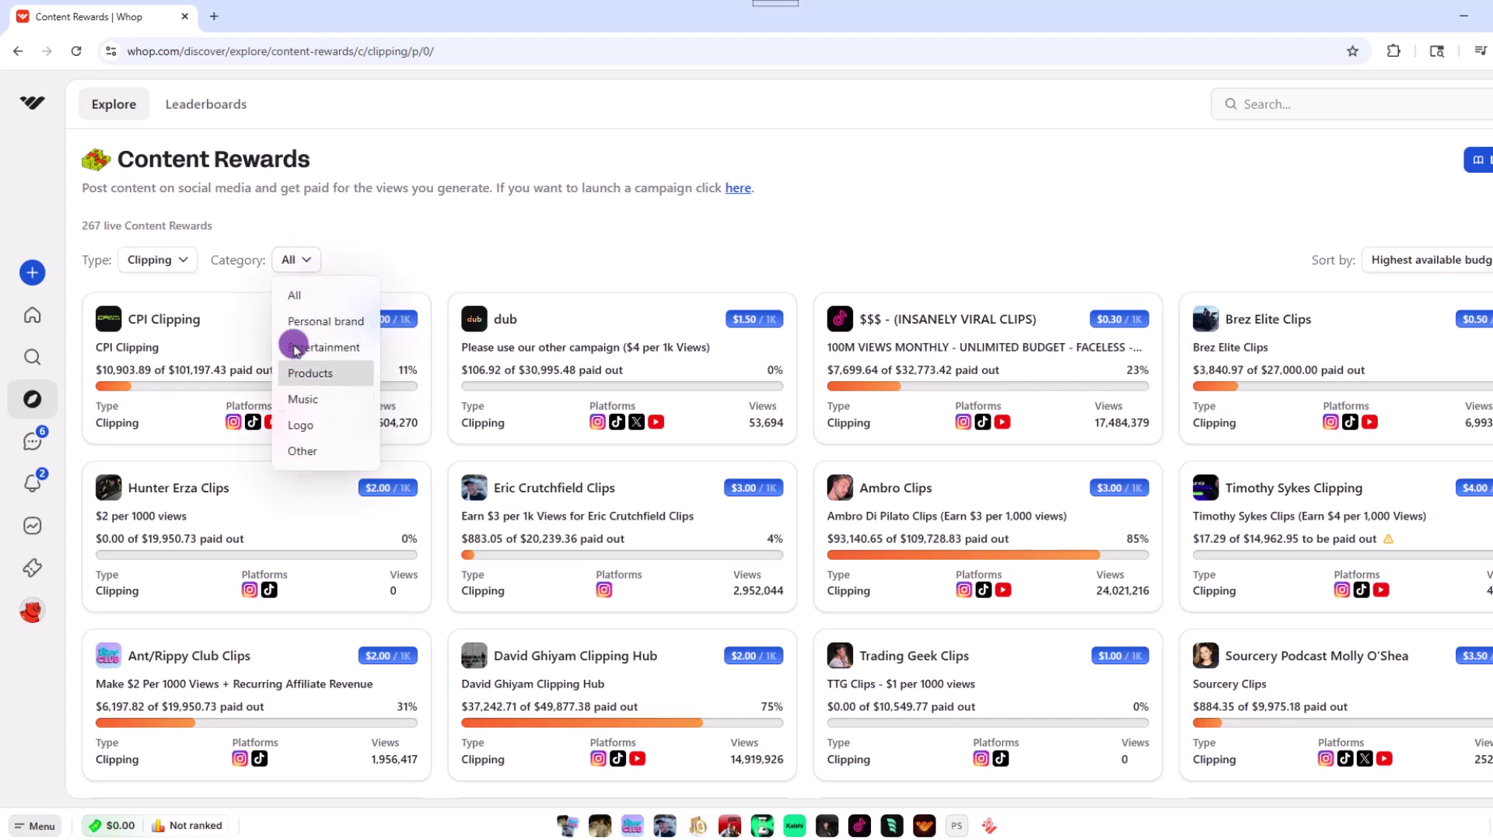
left_click(297, 367)
Open the AppSumo Content Rewards campaign and join it.
scroll(968, 350, "down", 3)
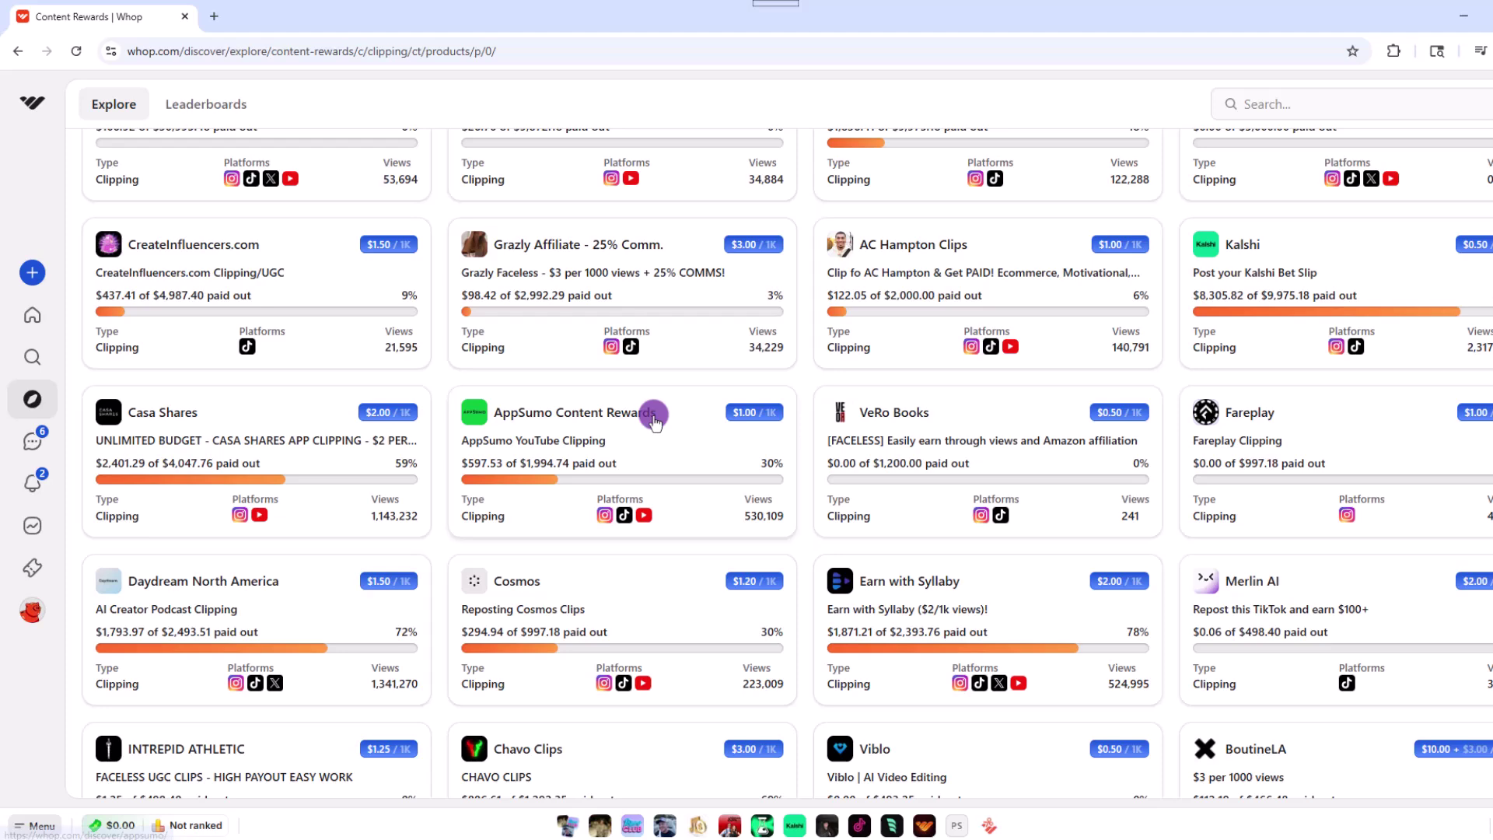
left_click(655, 421)
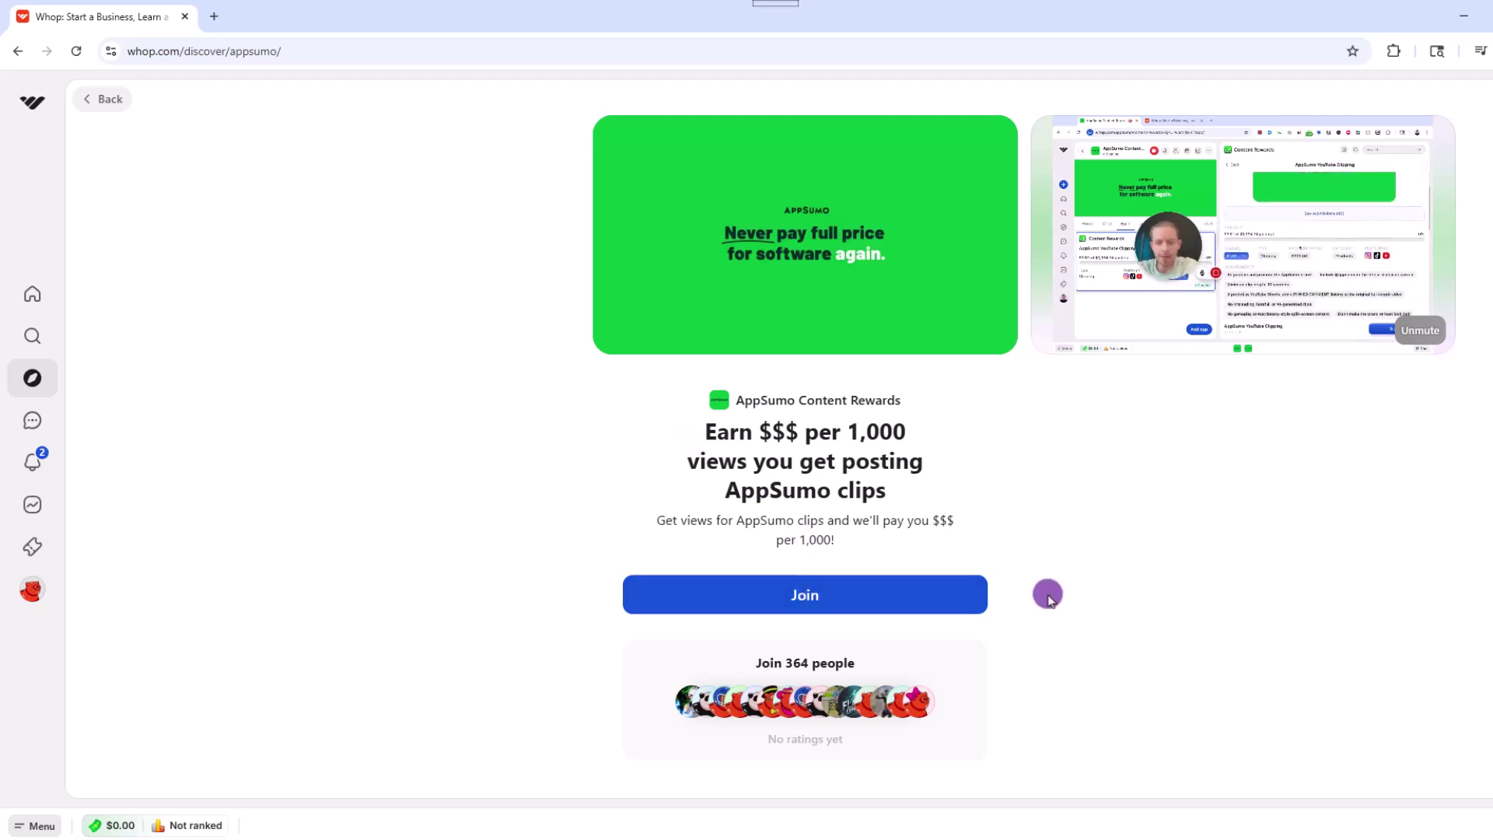
left_click(922, 601)
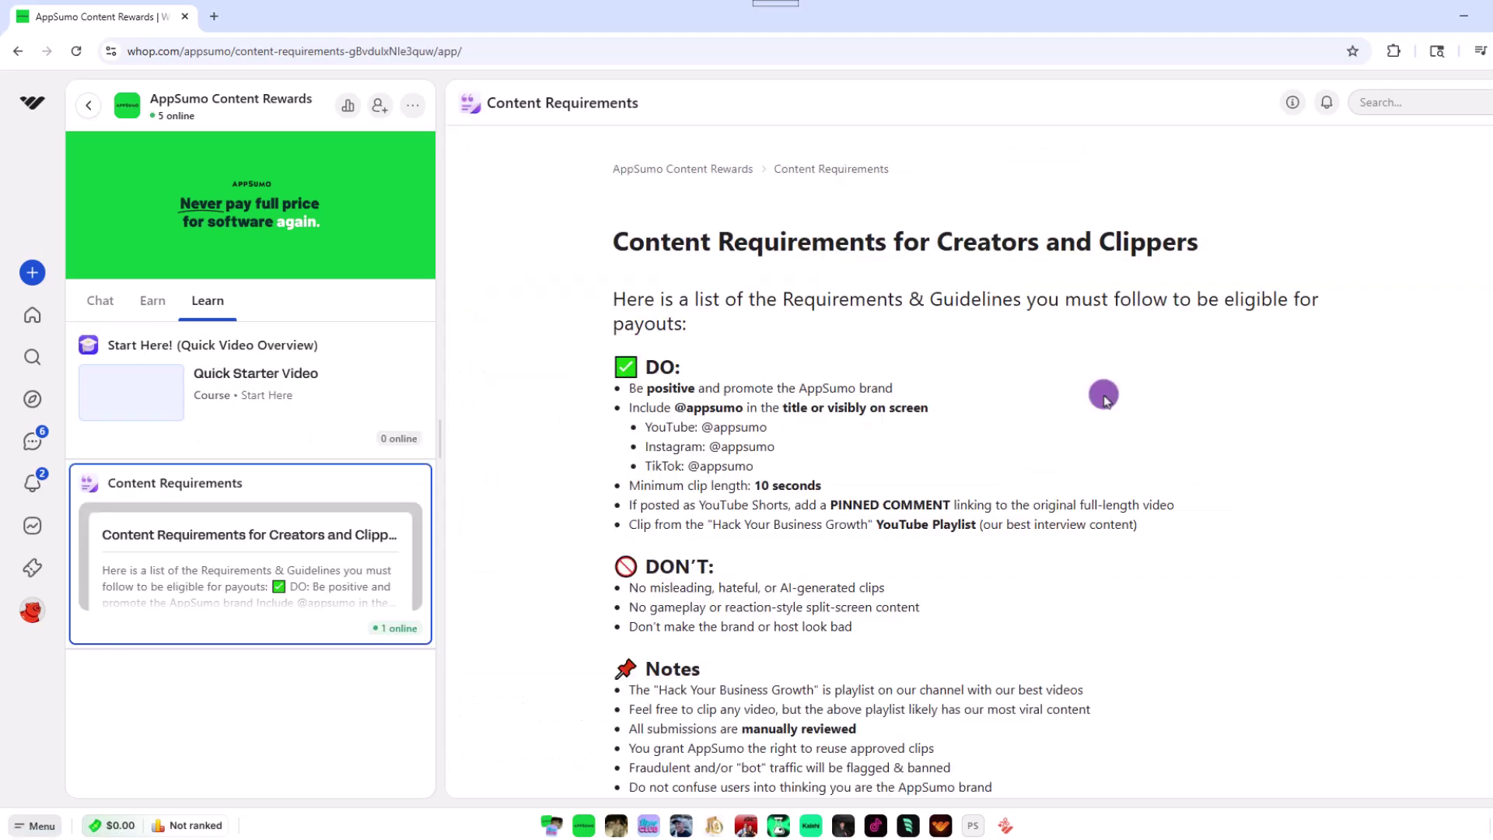
Scroll through the Content Requirements document, then deselect its card in the Learn list.
scroll(1104, 399, "down", 1)
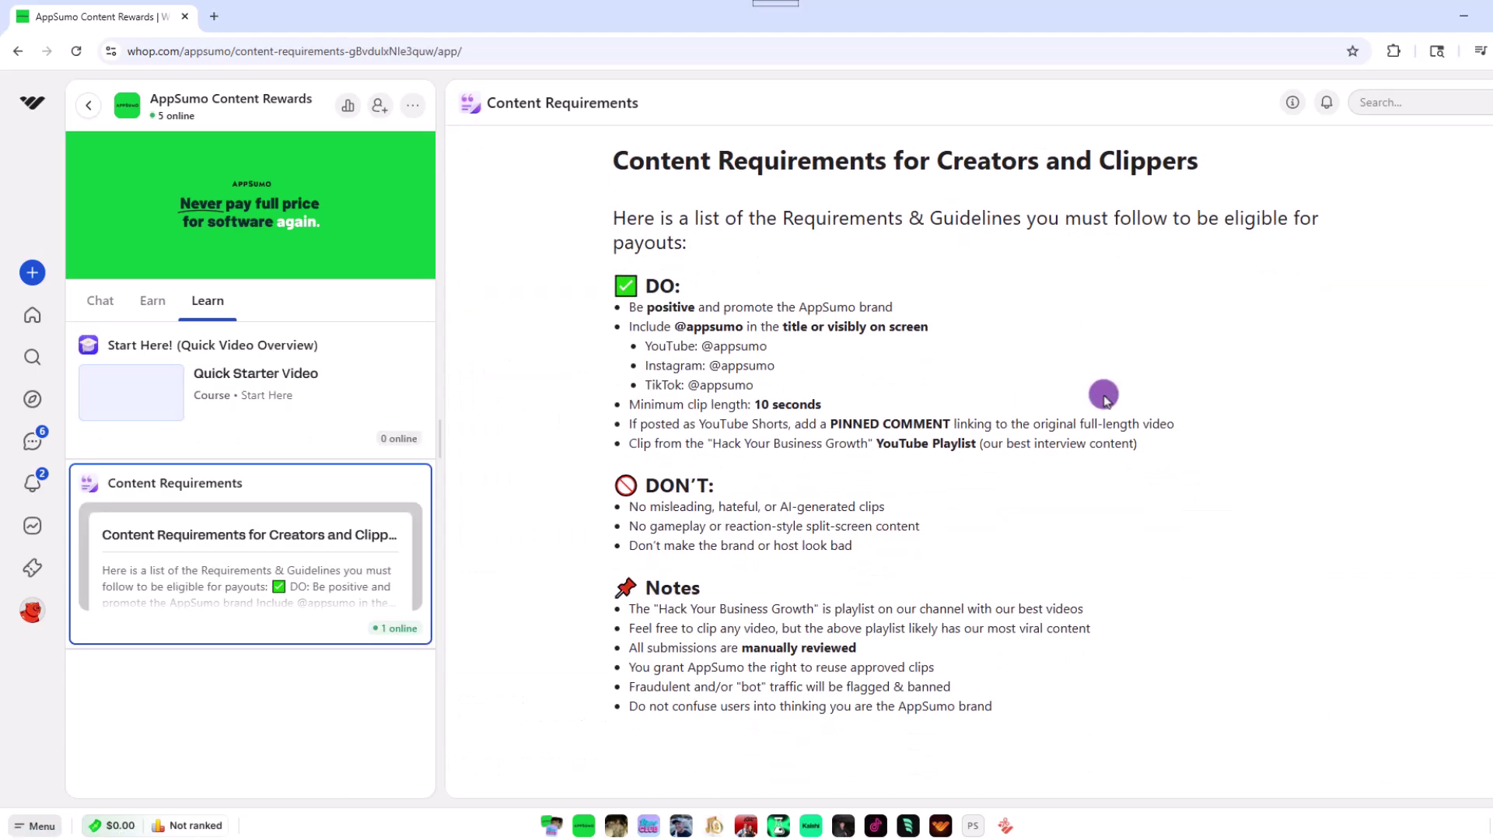
scroll(1104, 397, "up", 1)
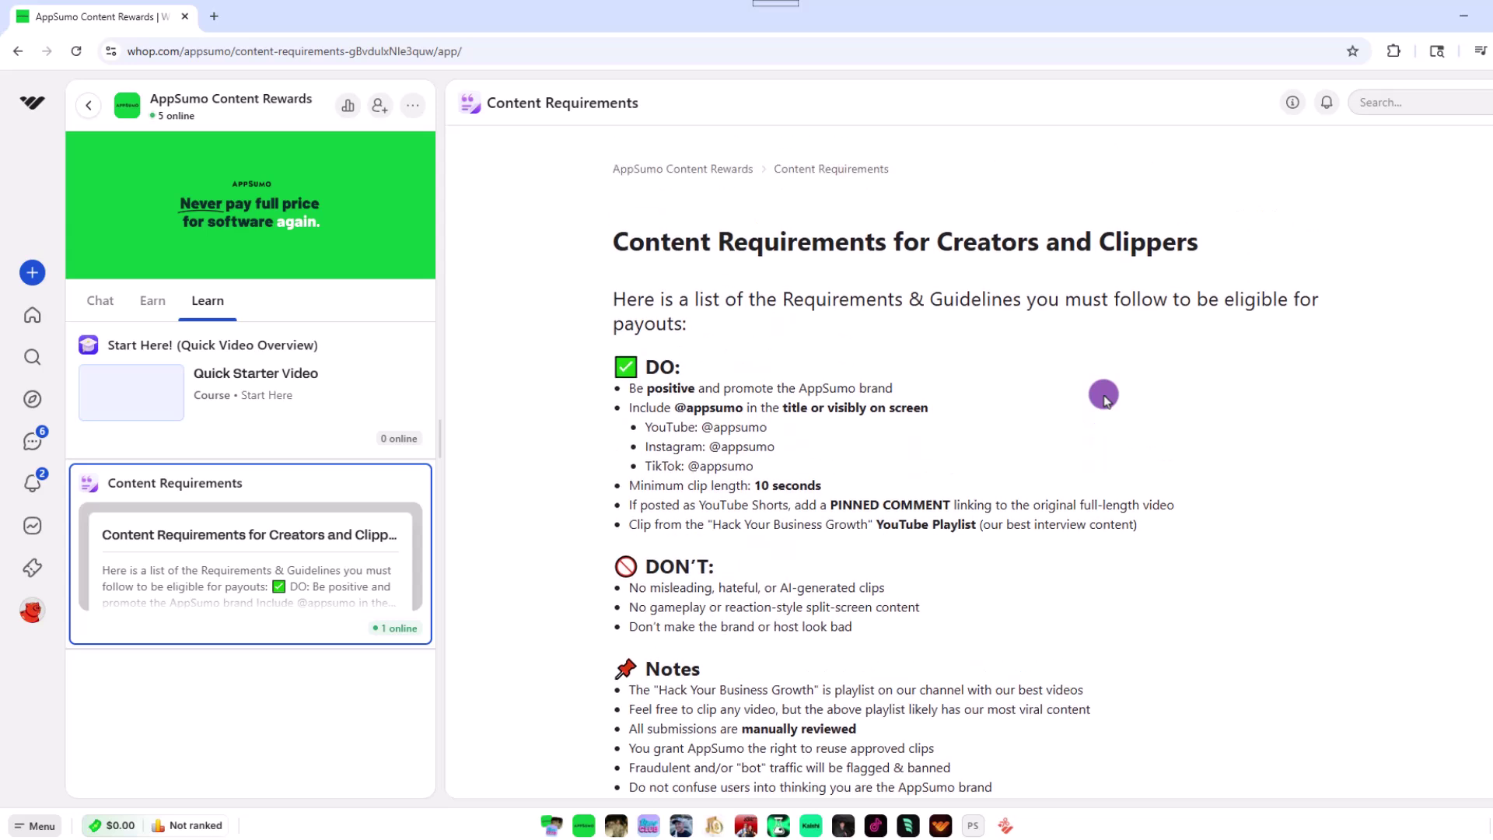
left_click(301, 471)
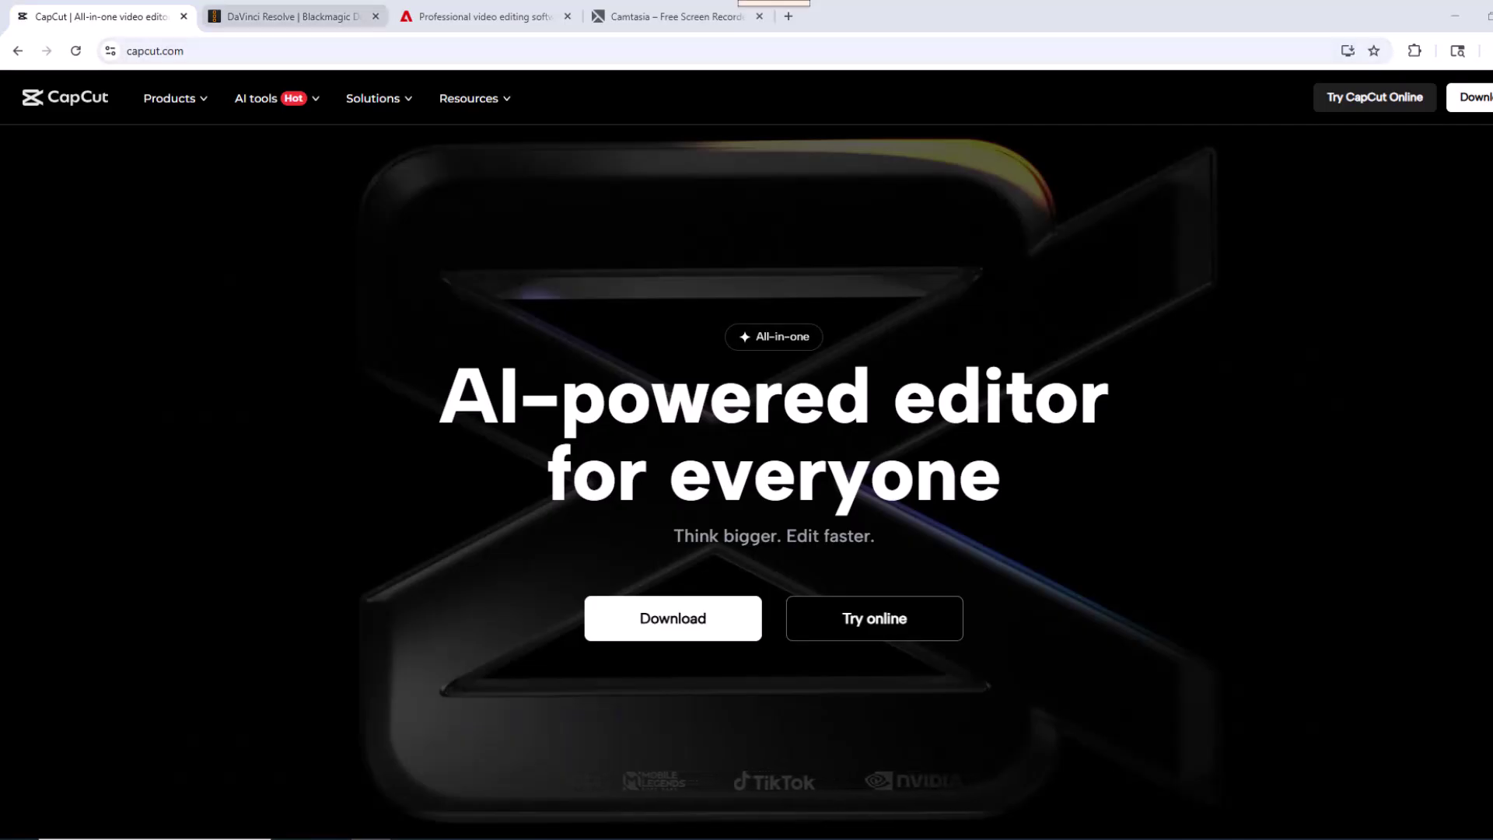
Switch from the CapCut tab to the DaVinci Resolve website with Ctrl+Tab.
key("ctrl+Tab")
key("ctrl+Tab")
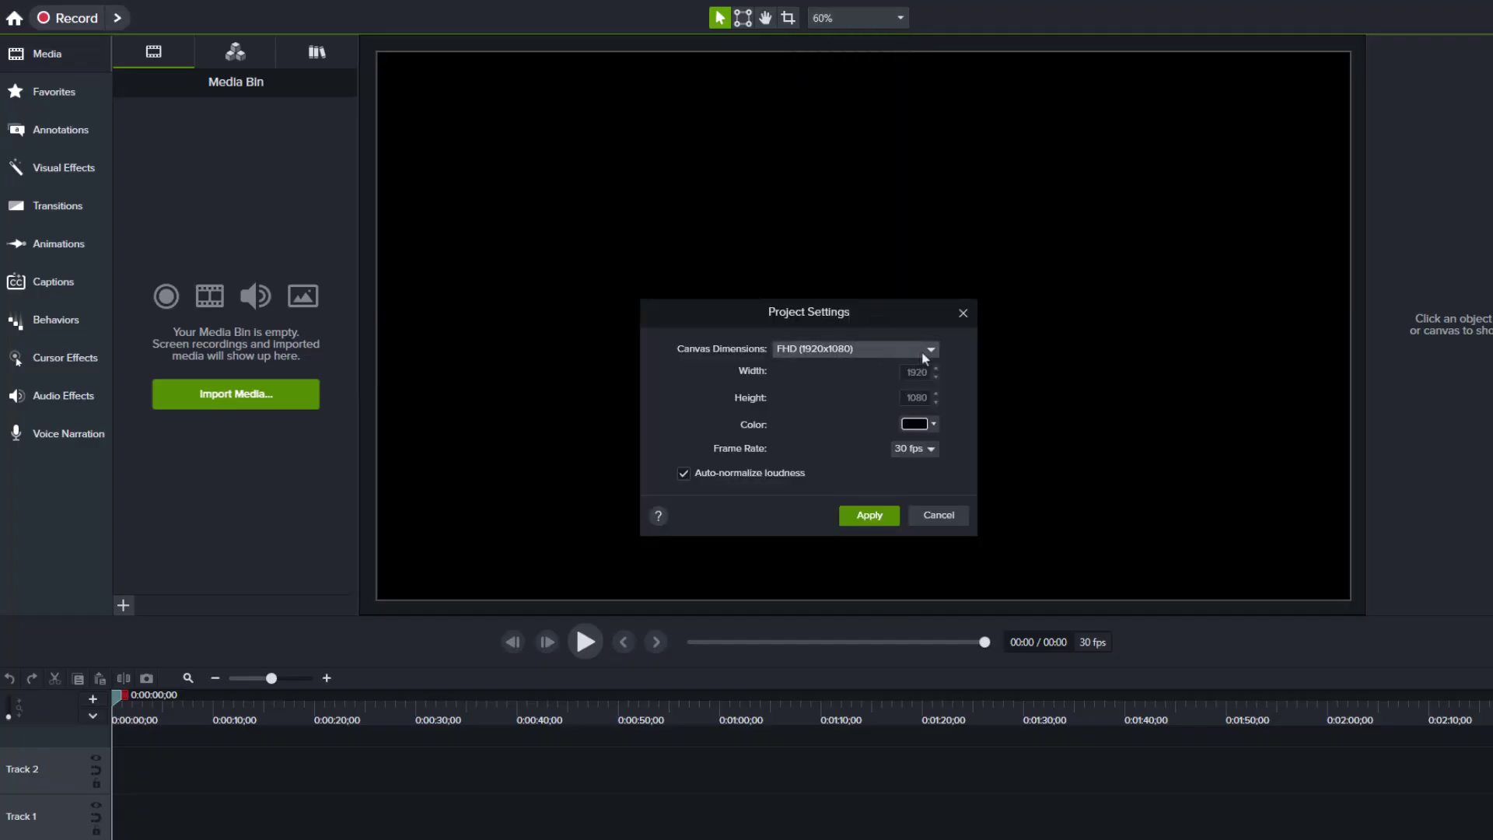
Make the canvas vertical 9:16 FHD, then trim the demo clip and split it on Track 1.
left_click(933, 350)
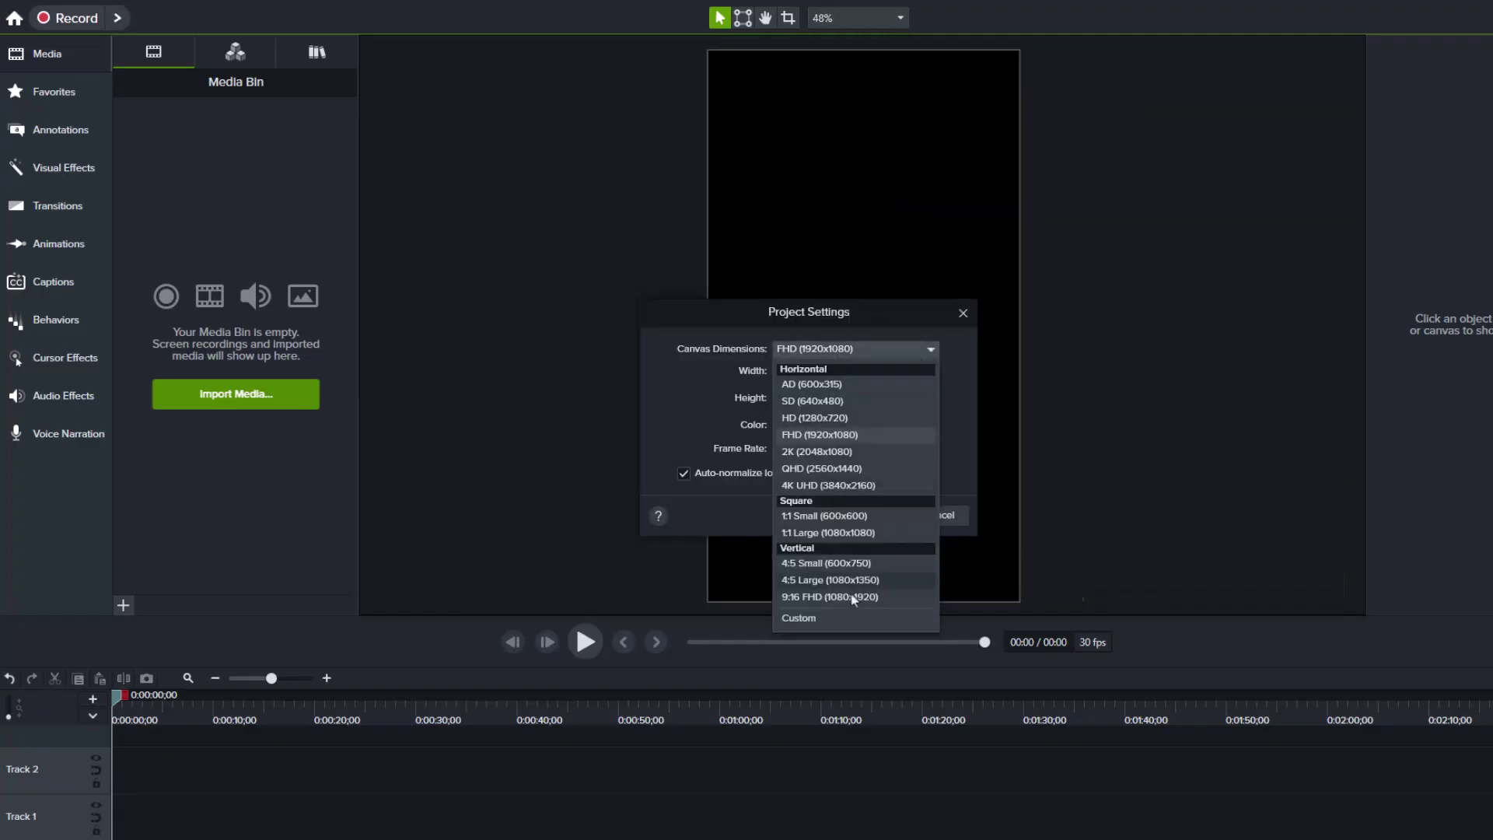
left_click(829, 596)
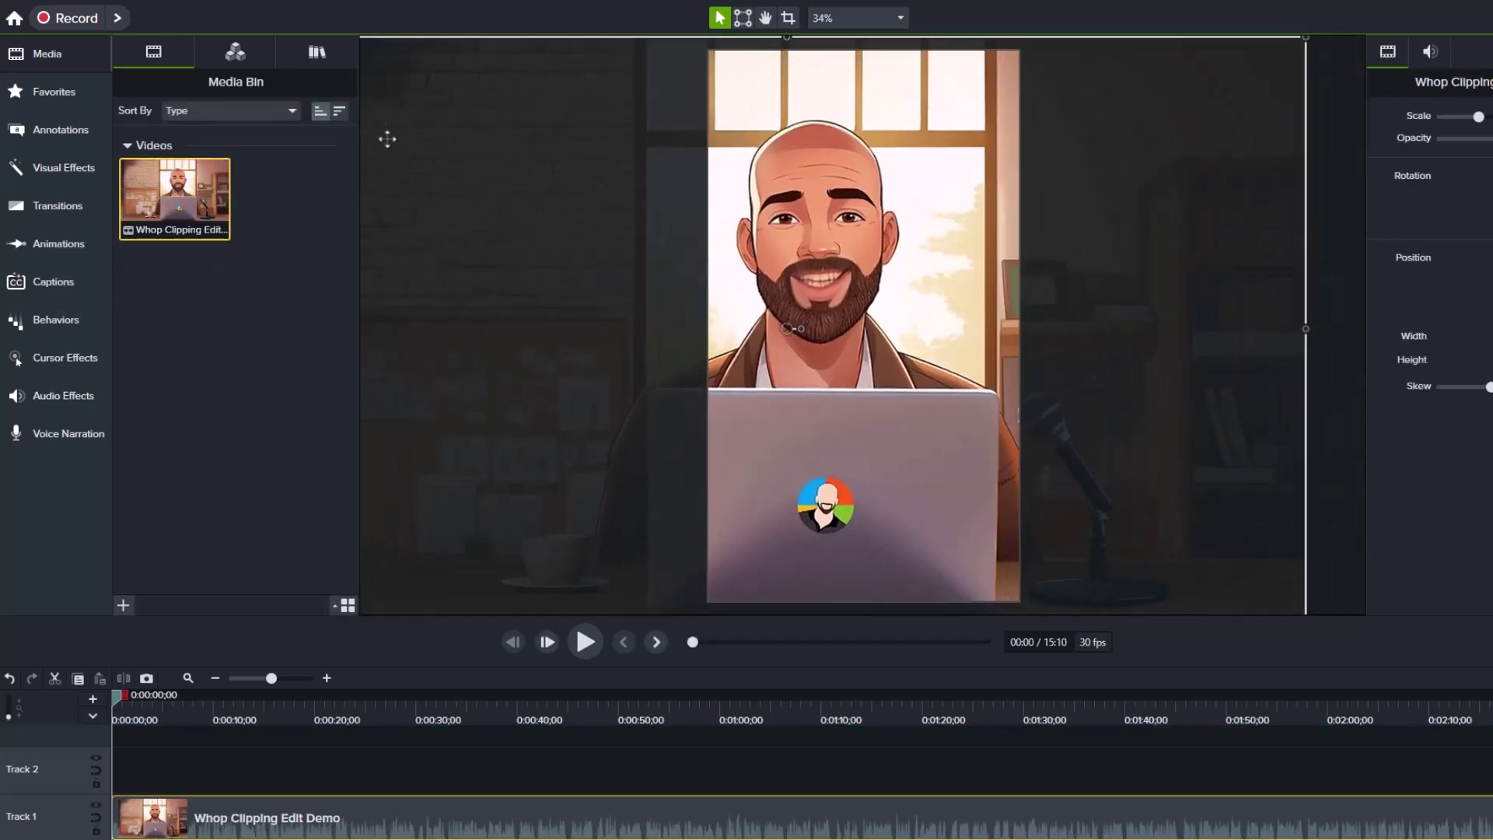
left_click_drag(242, 698, 457, 707)
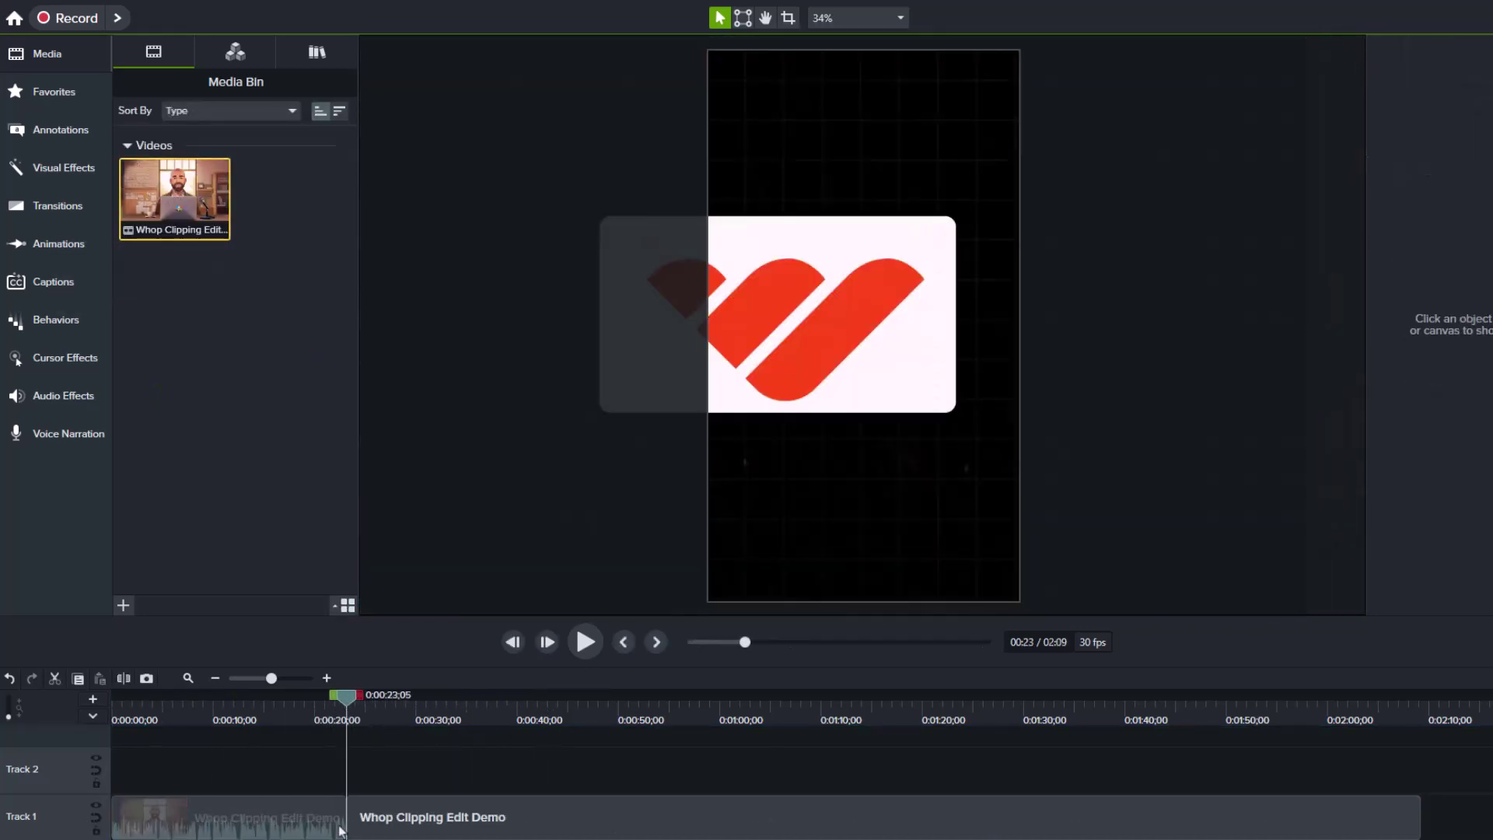
left_click(901, 378)
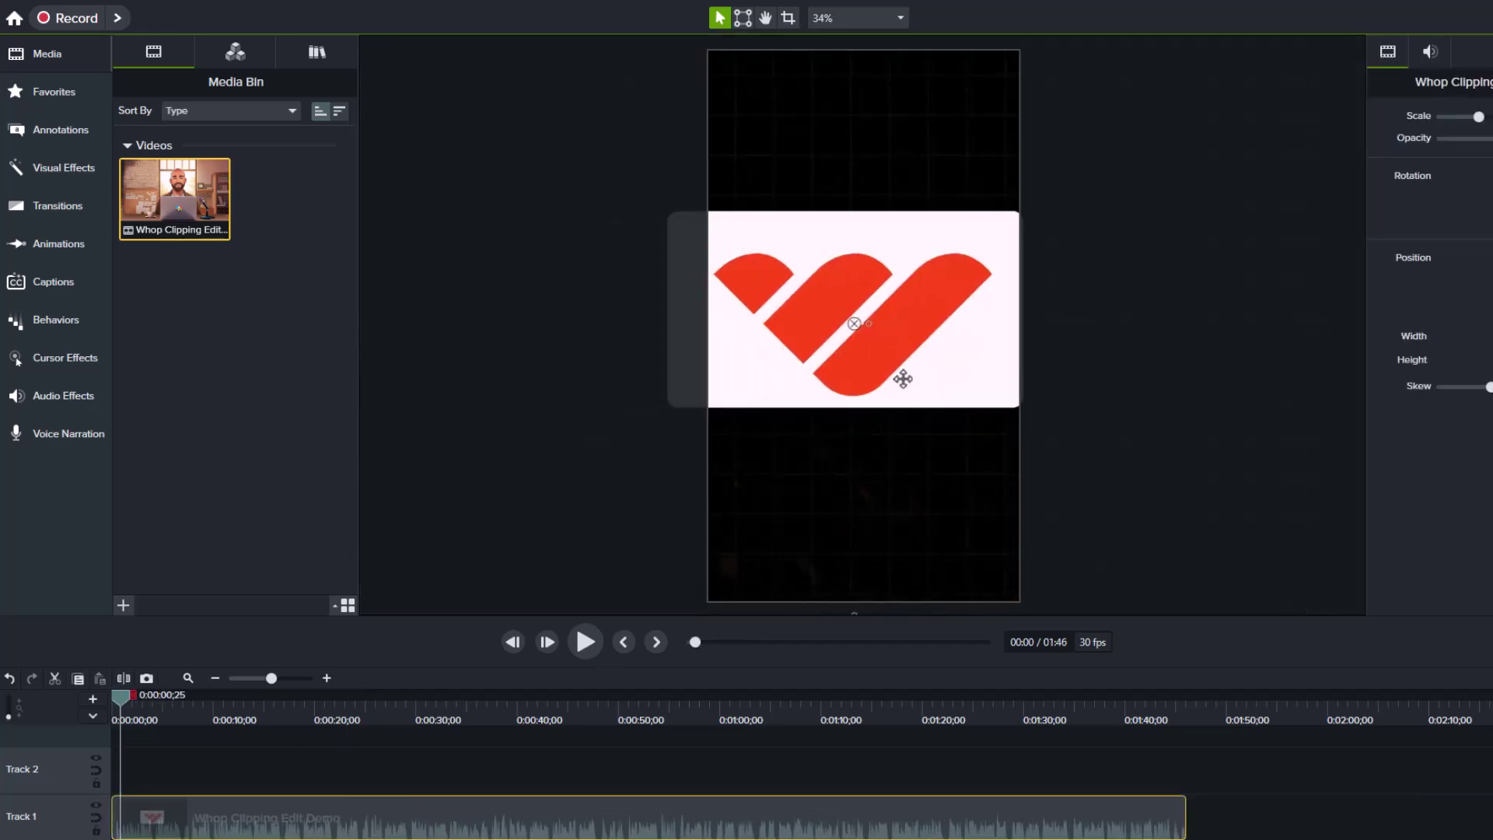
left_click_drag(121, 698, 322, 698)
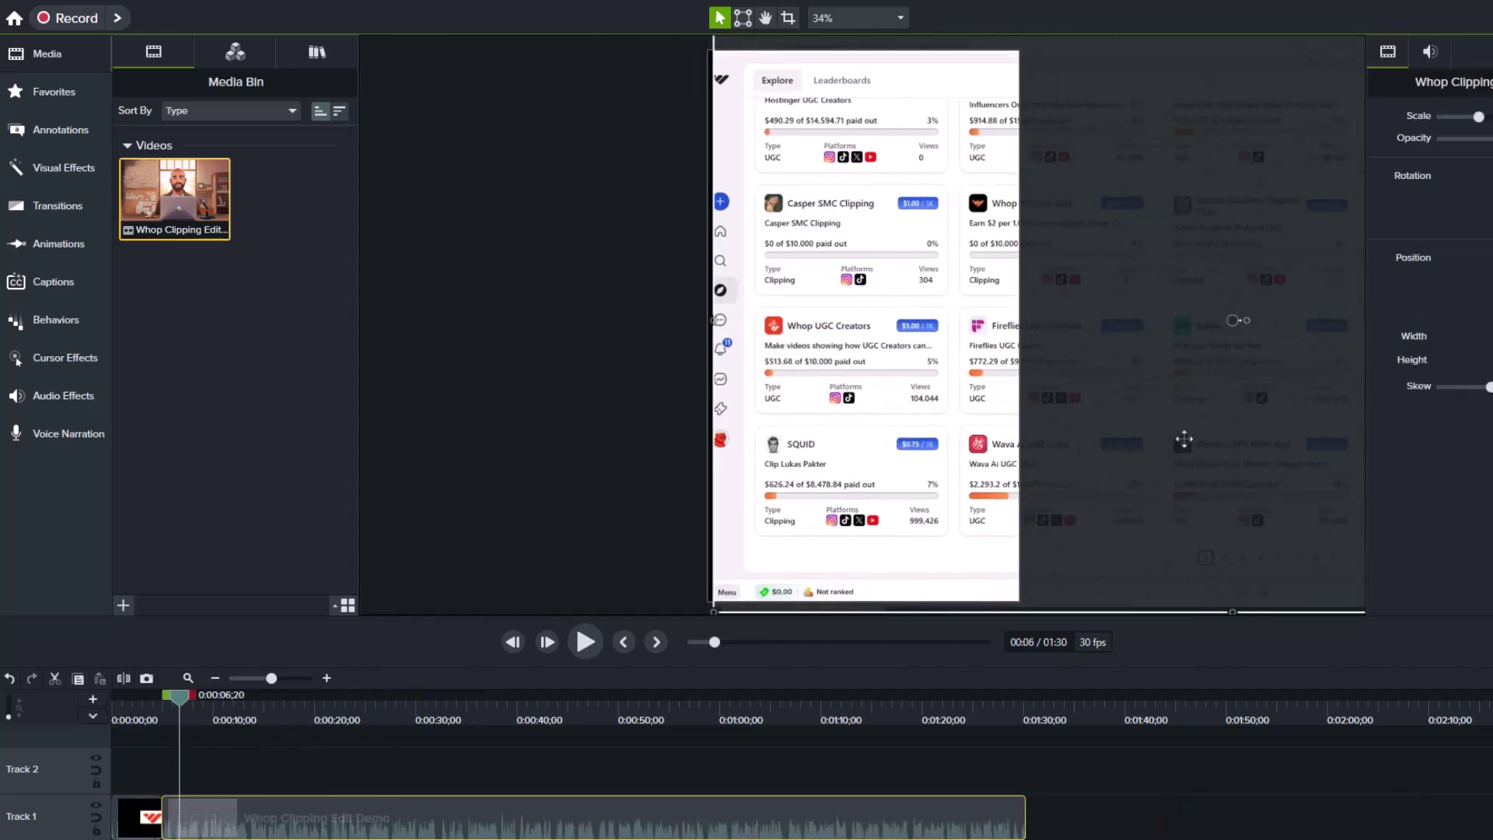
left_click_drag(173, 697, 256, 707)
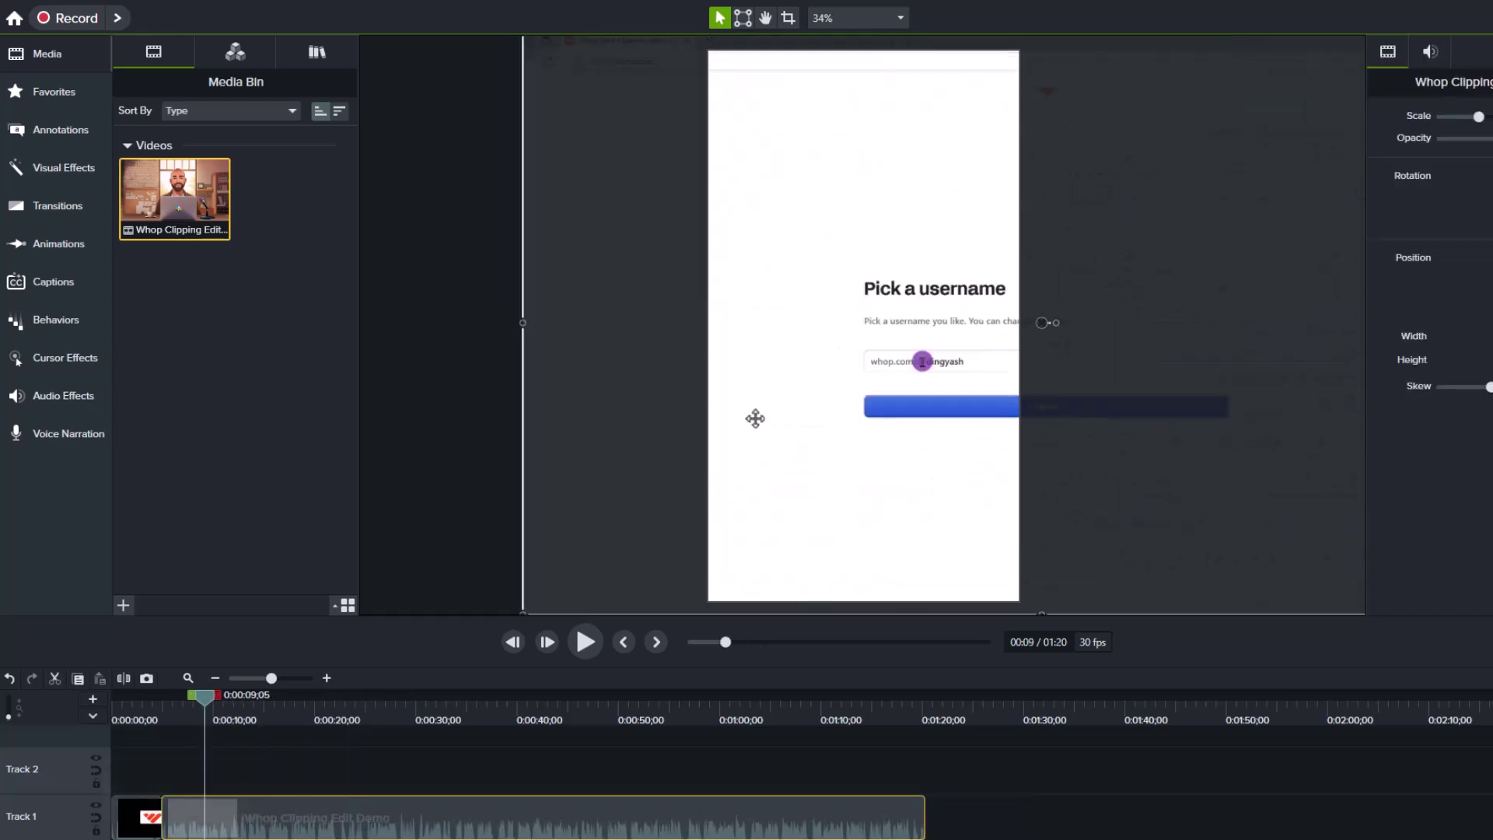
left_click_drag(200, 708, 300, 708)
key("s")
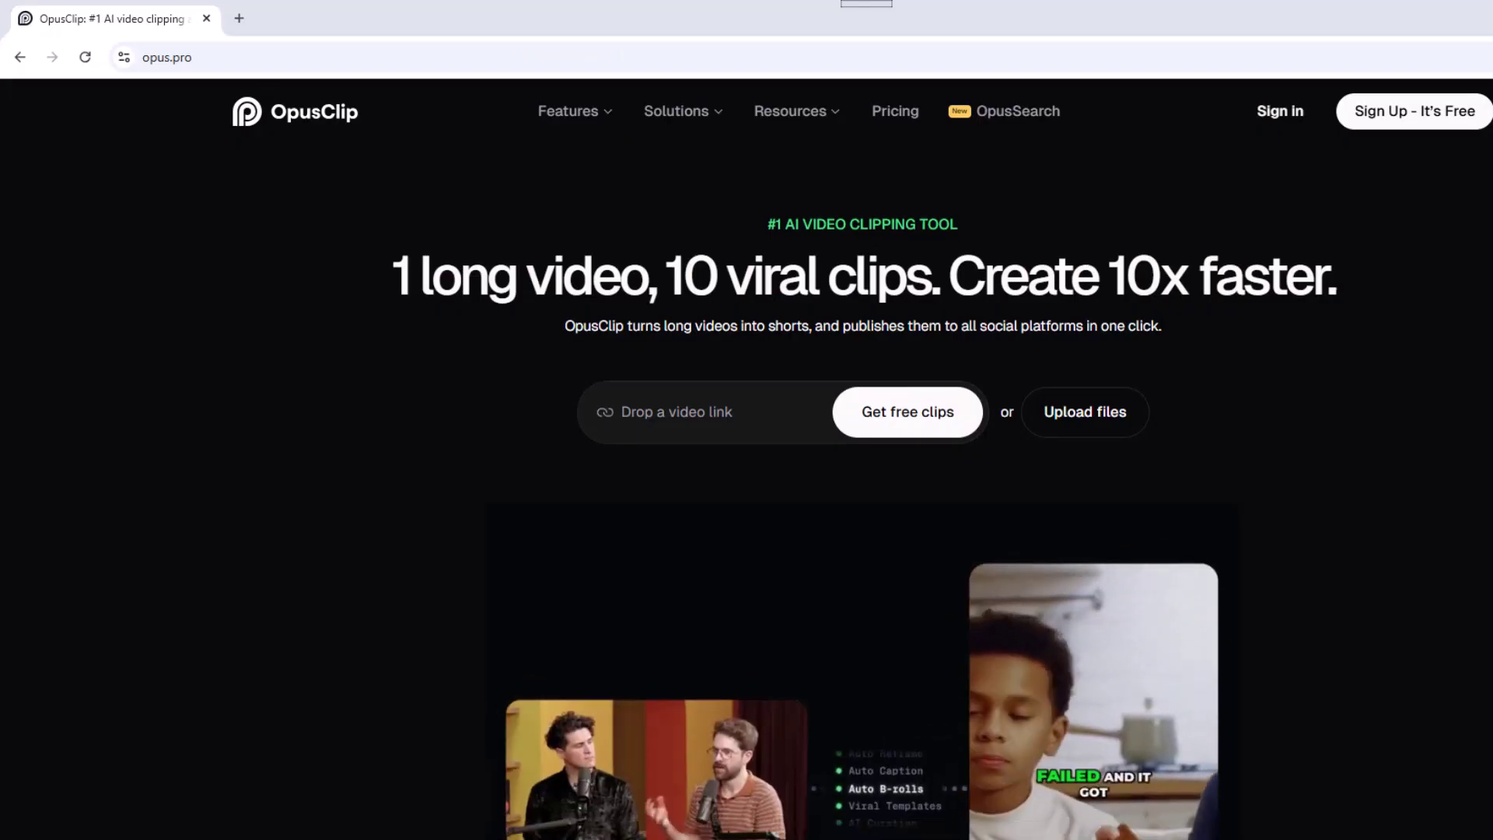
scroll(747, 466, "down", 10)
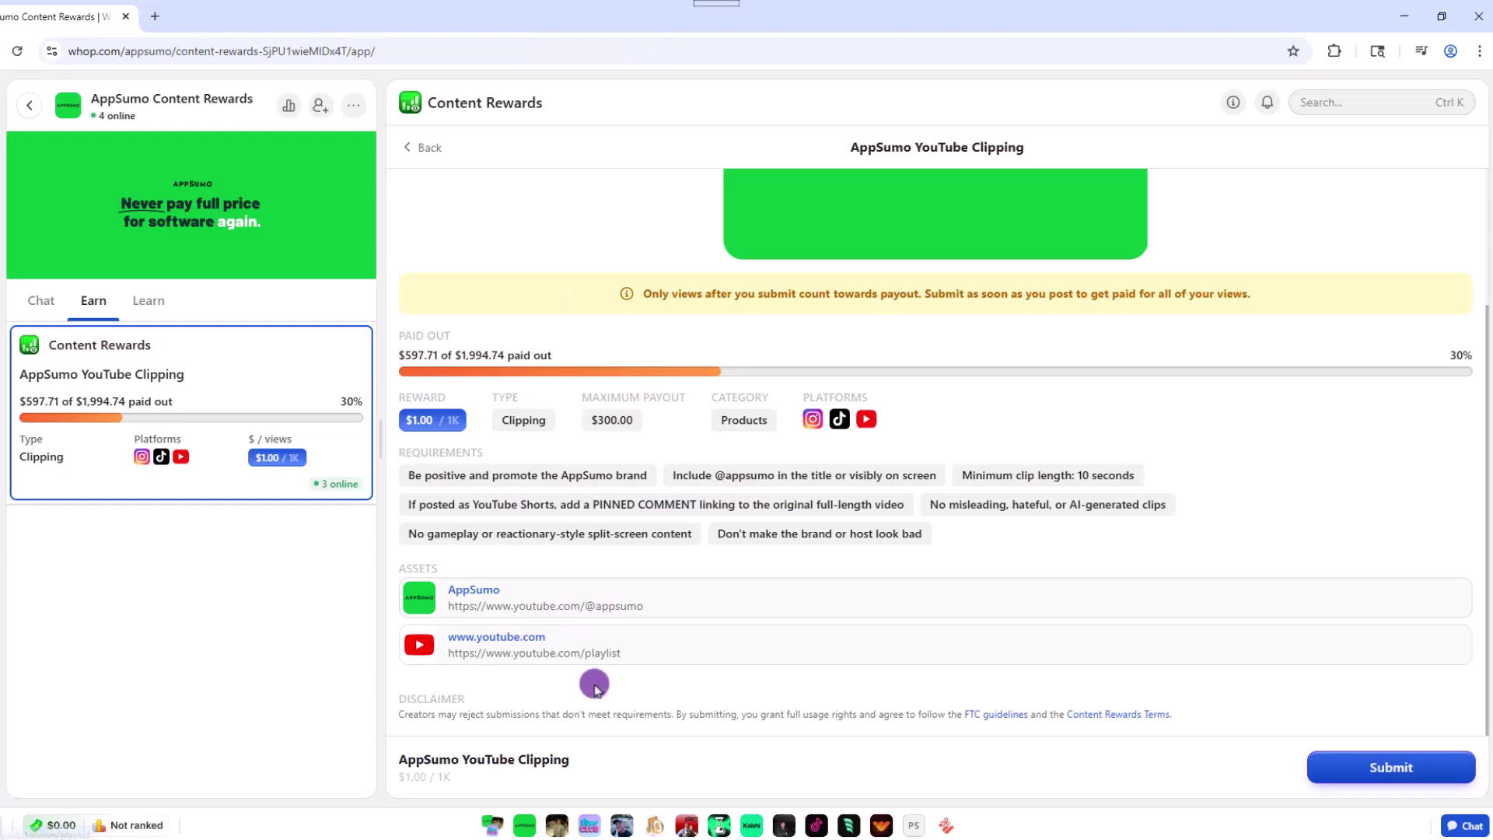
Open the Create submission form on the AppSumo YouTube Clipping reward.
left_click(1373, 767)
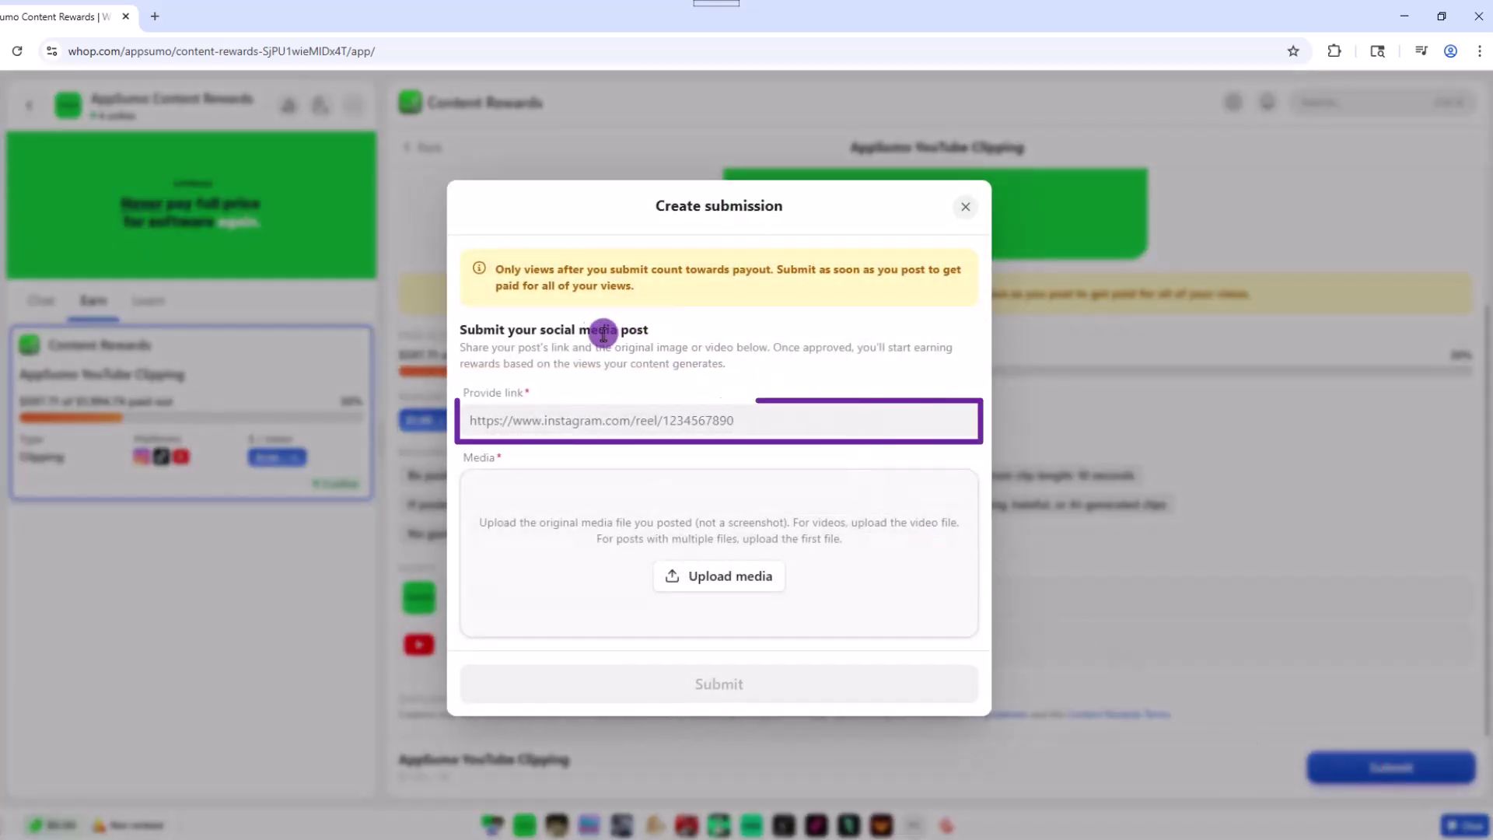